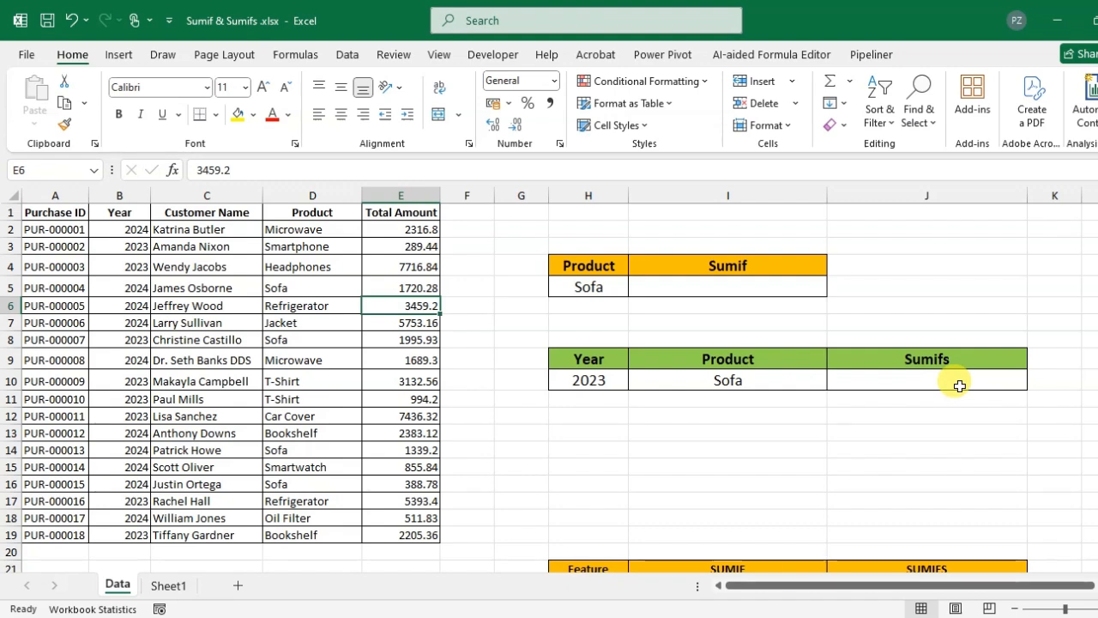
Start a SUMIF formula in cell I5 with the Product column D2:D19 as the criteria range.
click(730, 288)
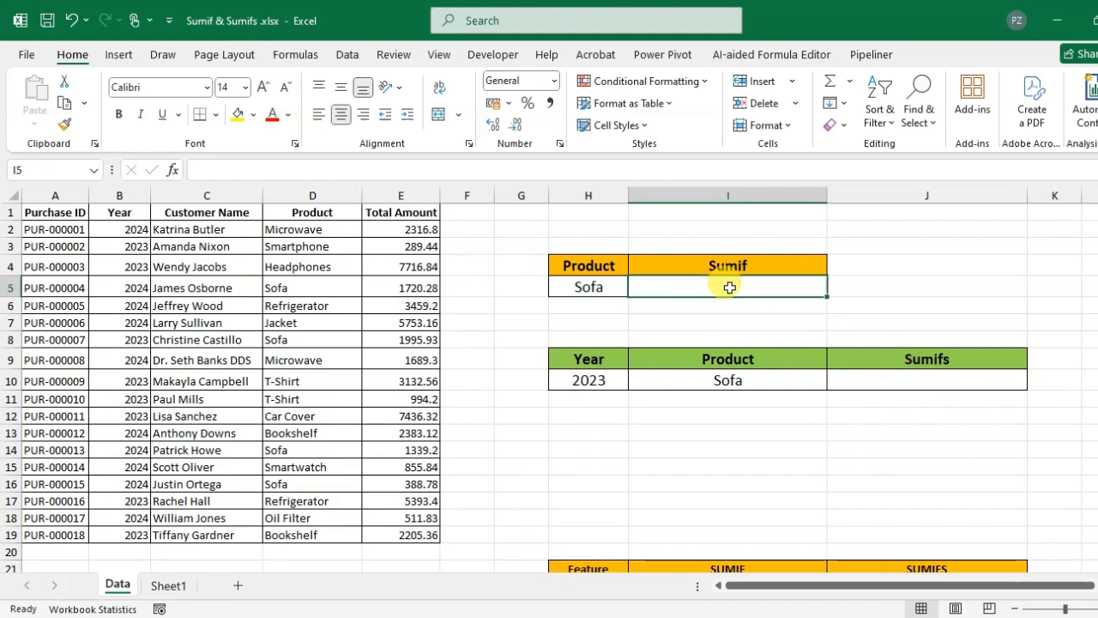
text(=s)
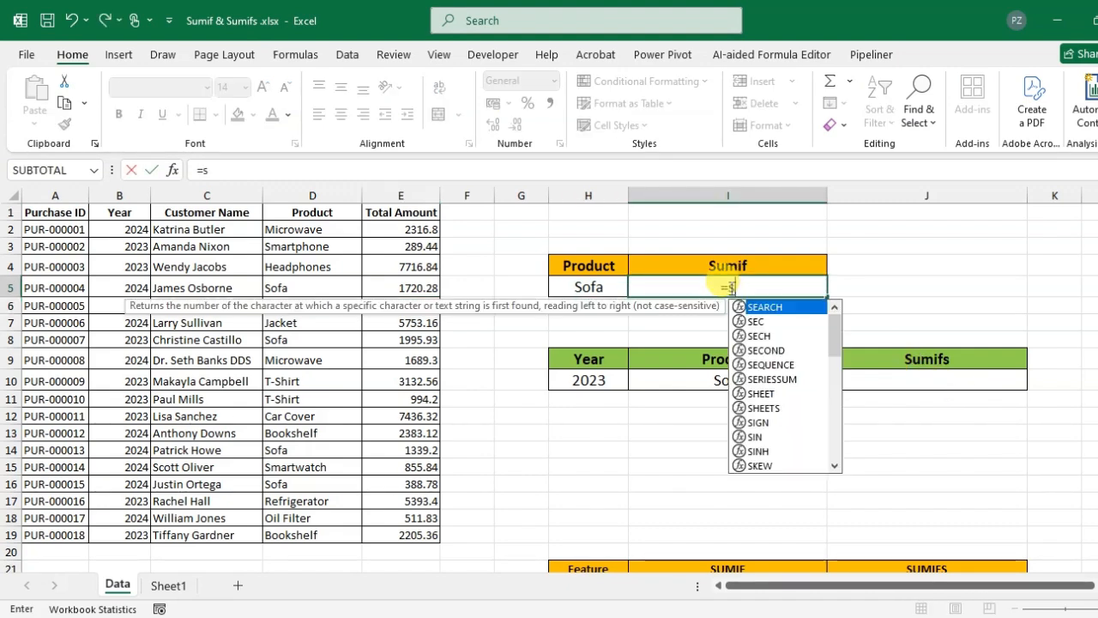
text(umif)
key(Tab)
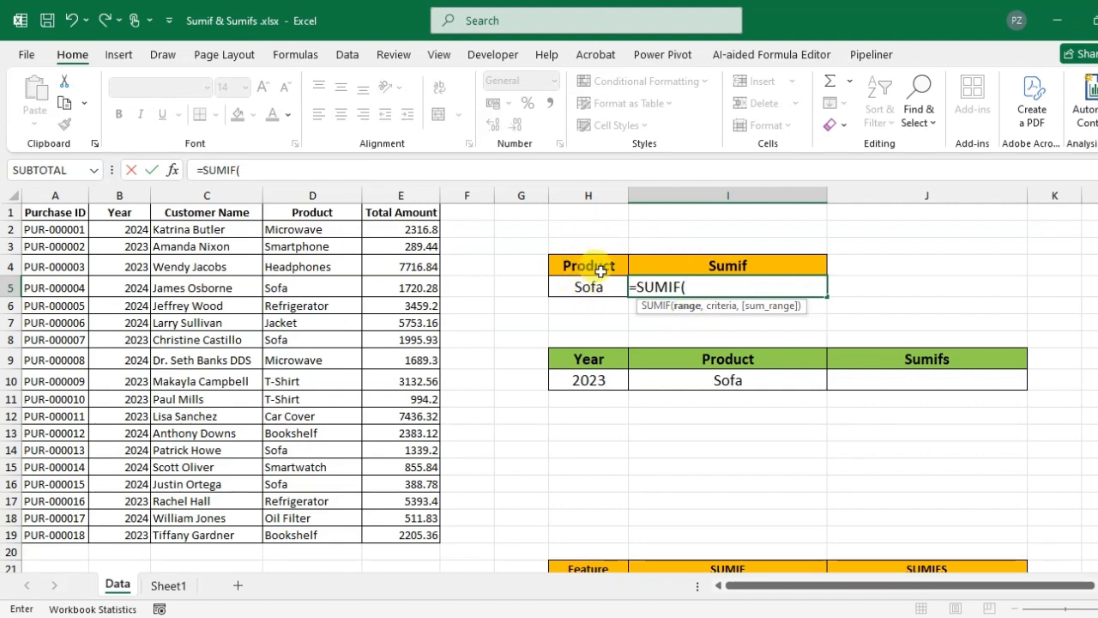
click(311, 229)
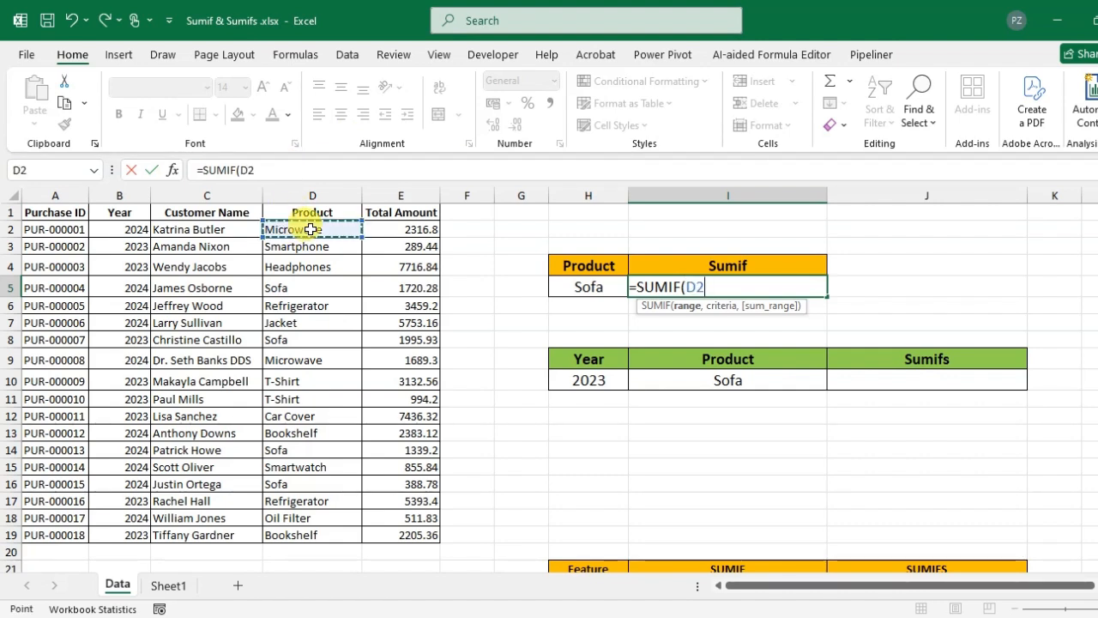
key(ctrl+shift+Down)
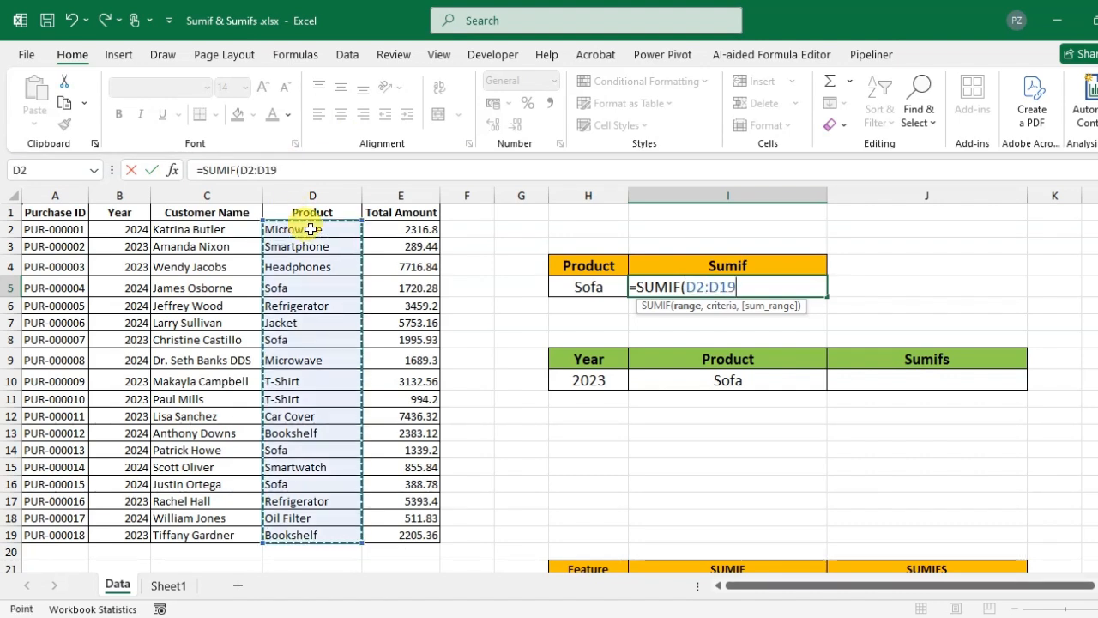
text(,)
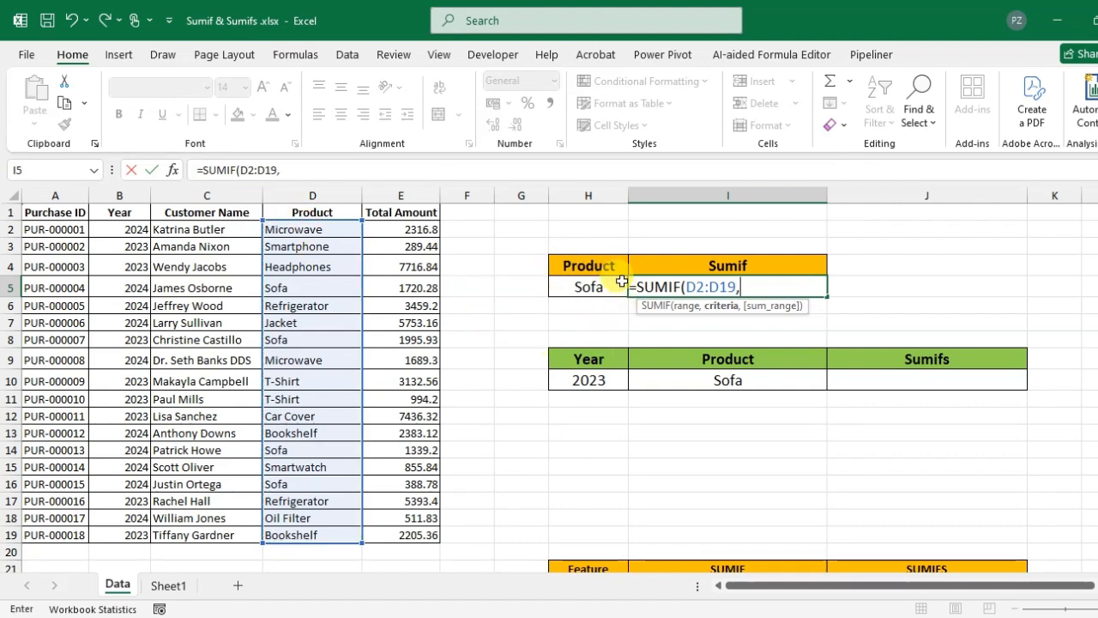
Complete the SUMIF formula in I5 with H5 as the criteria and E2:E19 as the sum range.
click(589, 289)
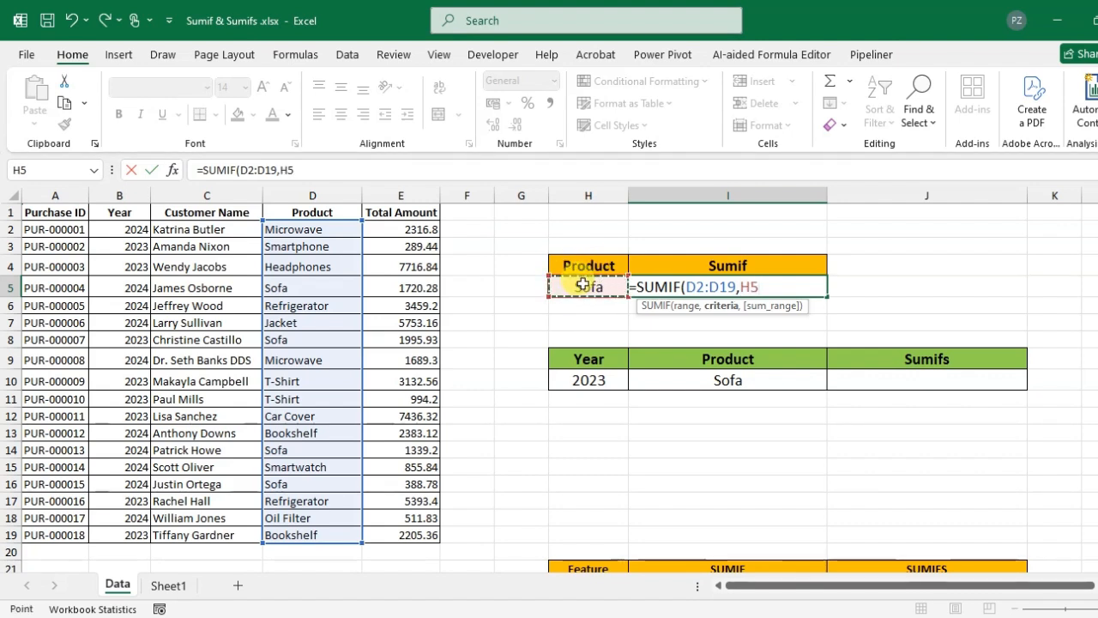
text(,)
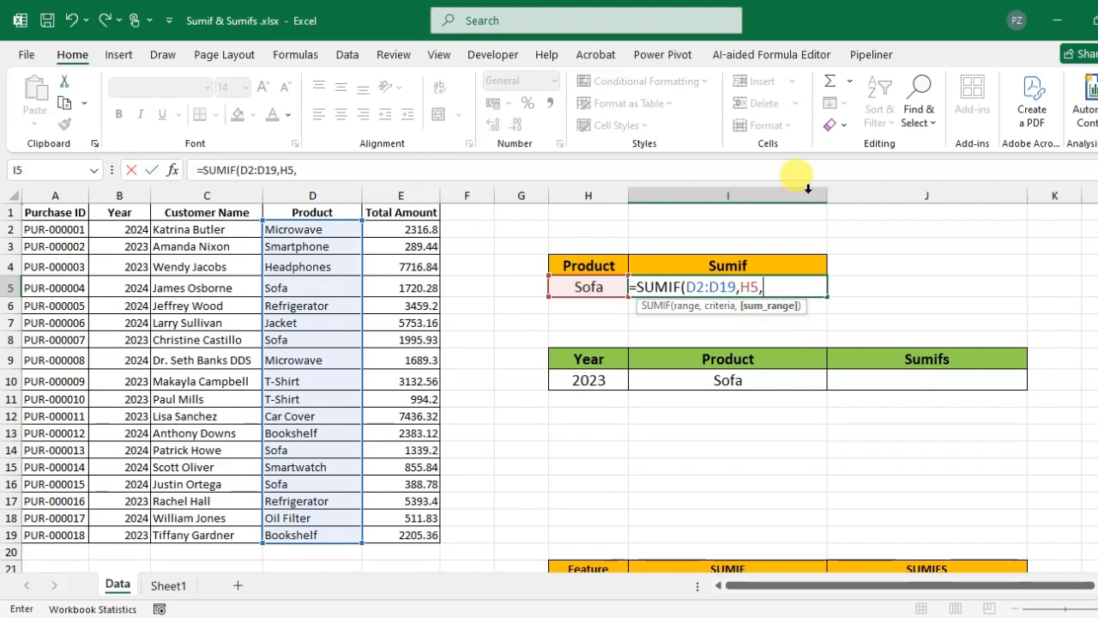
click(420, 227)
key(ctrl+shift+Down)
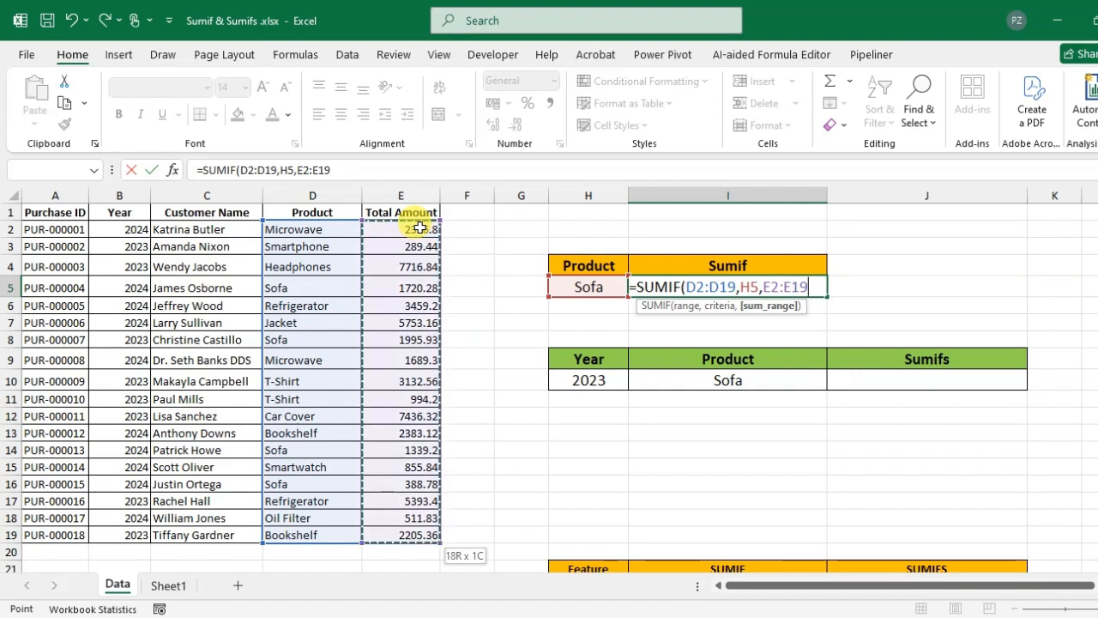
text())
key(Return)
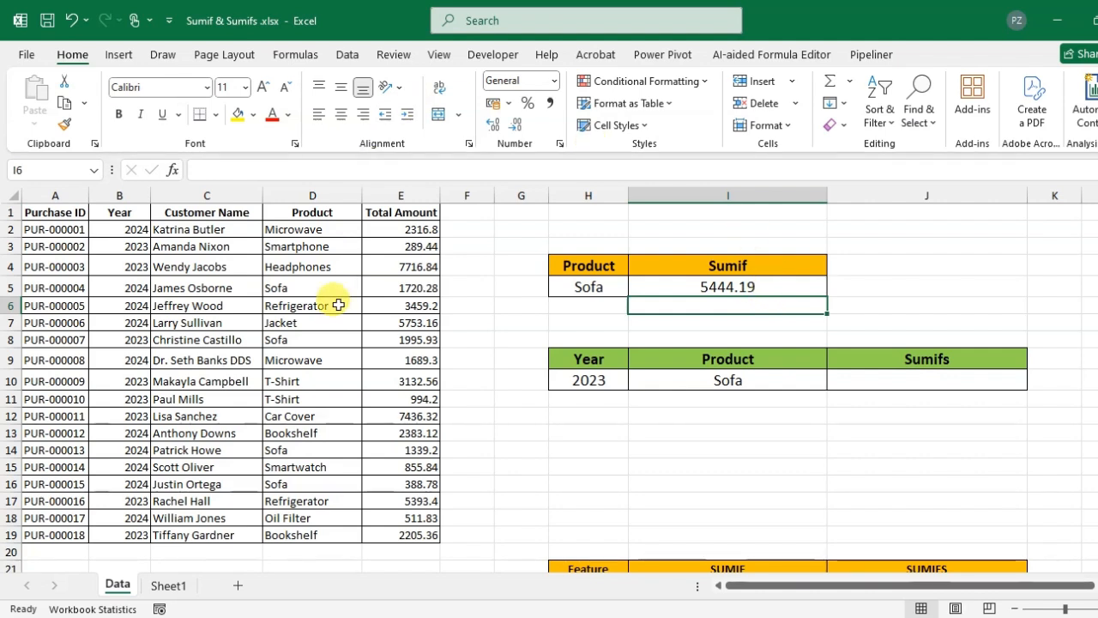
Turn on filtering for the purchase table and filter the Product column by "sofa".
click(223, 212)
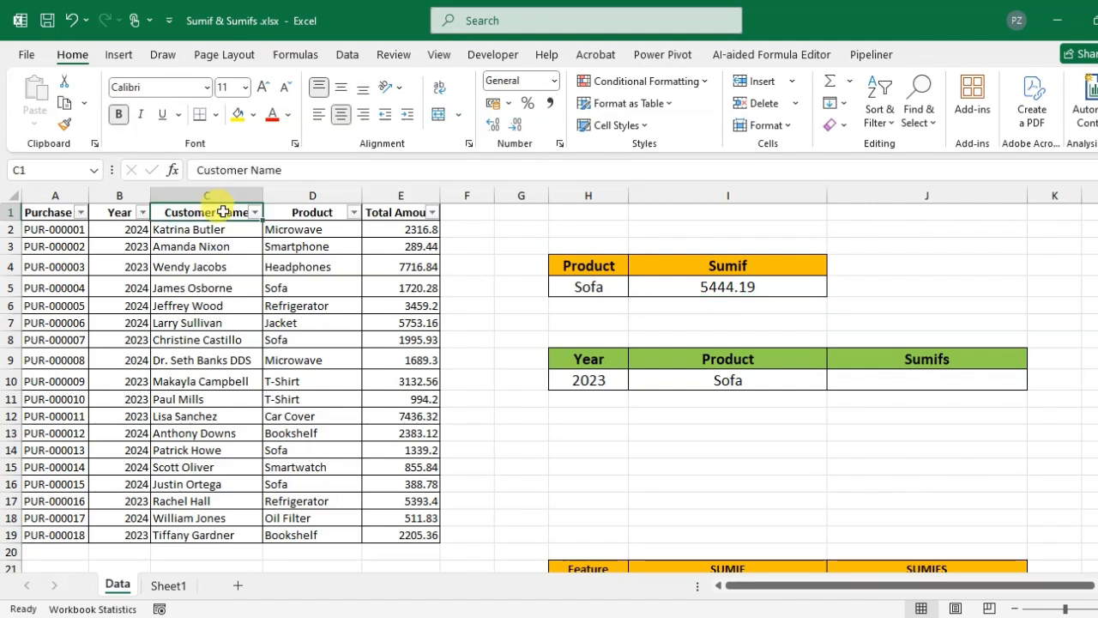
click(352, 214)
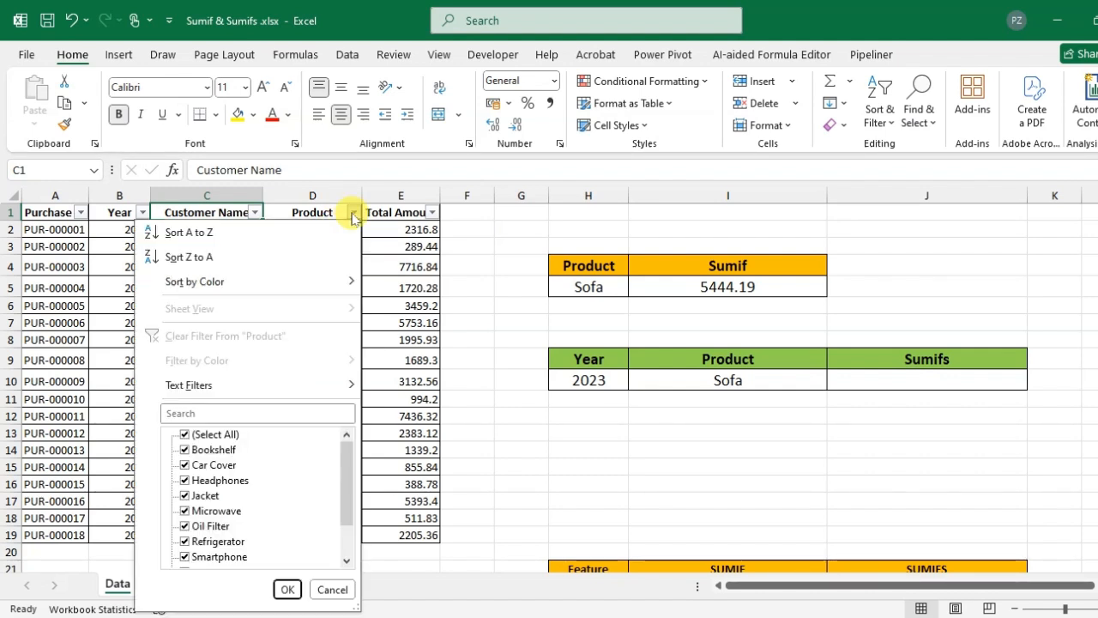
click(262, 414)
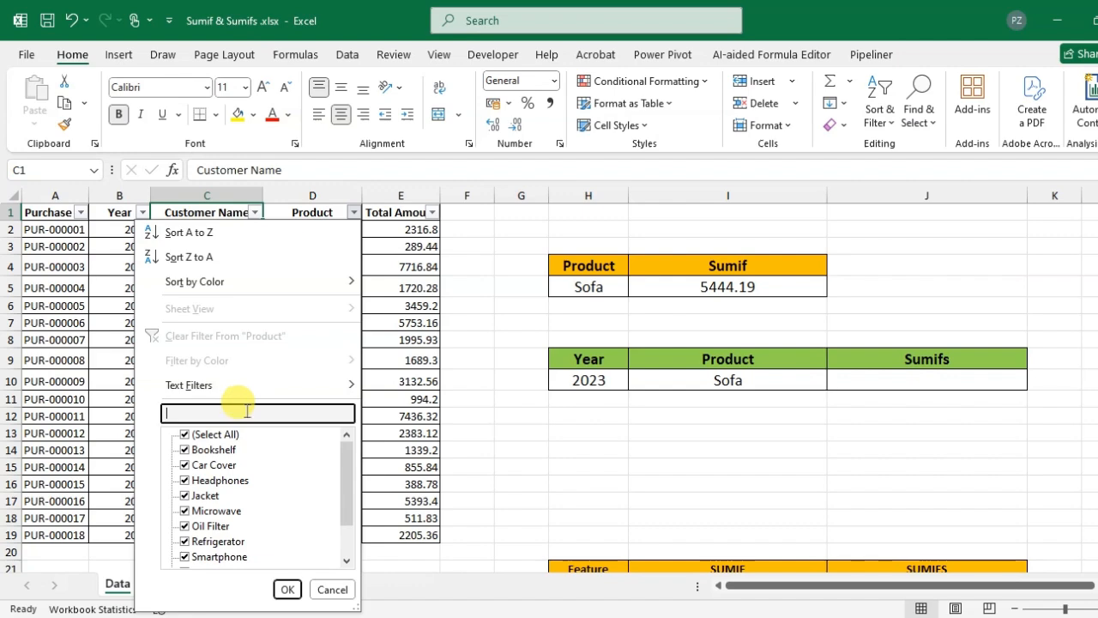
text(sofa)
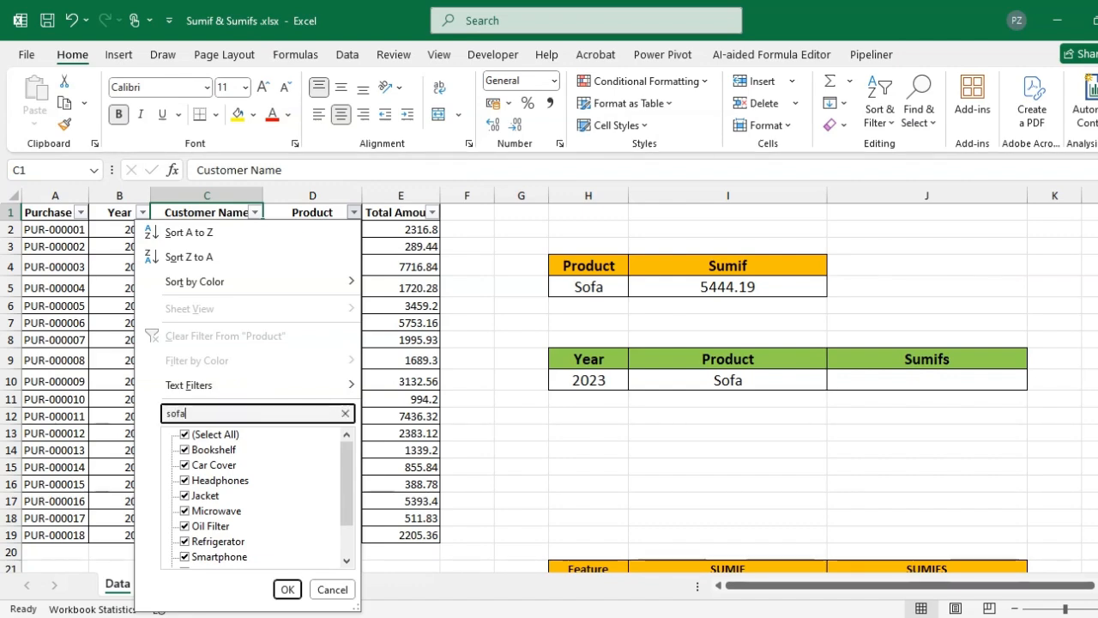
click(292, 592)
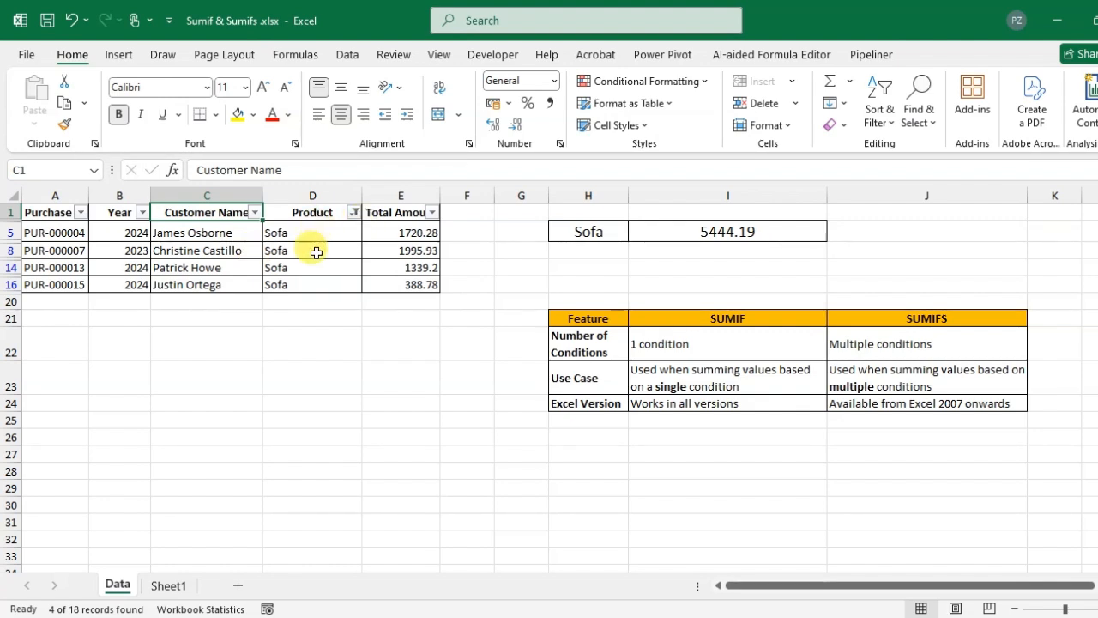
Check the sum of the filtered Total Amount cells, and turn off filtering for the purchase table.
drag(399, 233, 404, 283)
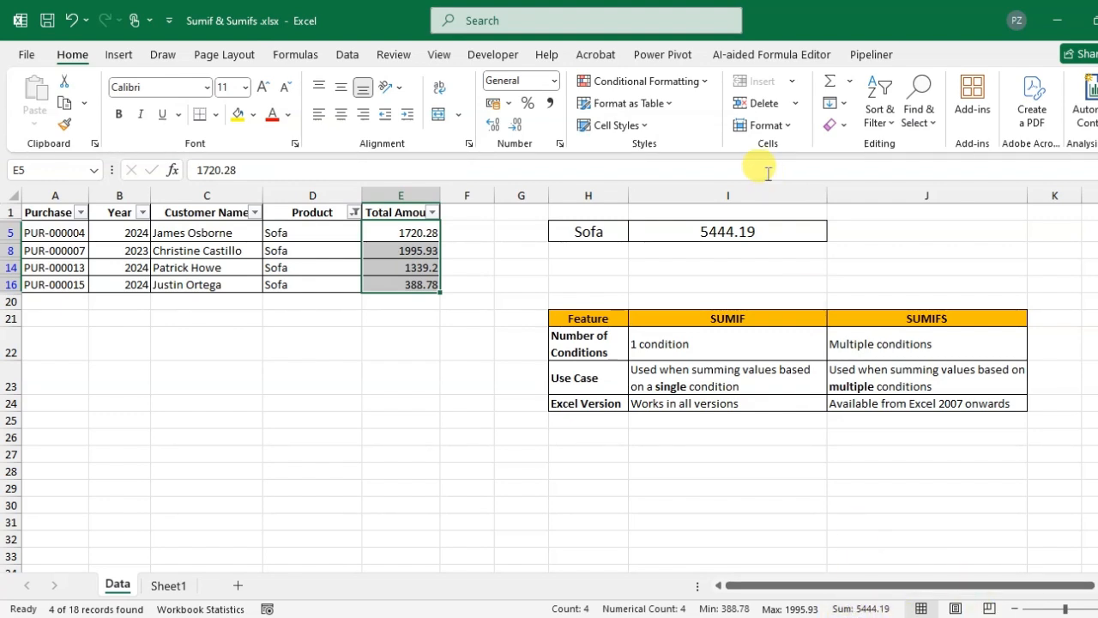
click(287, 212)
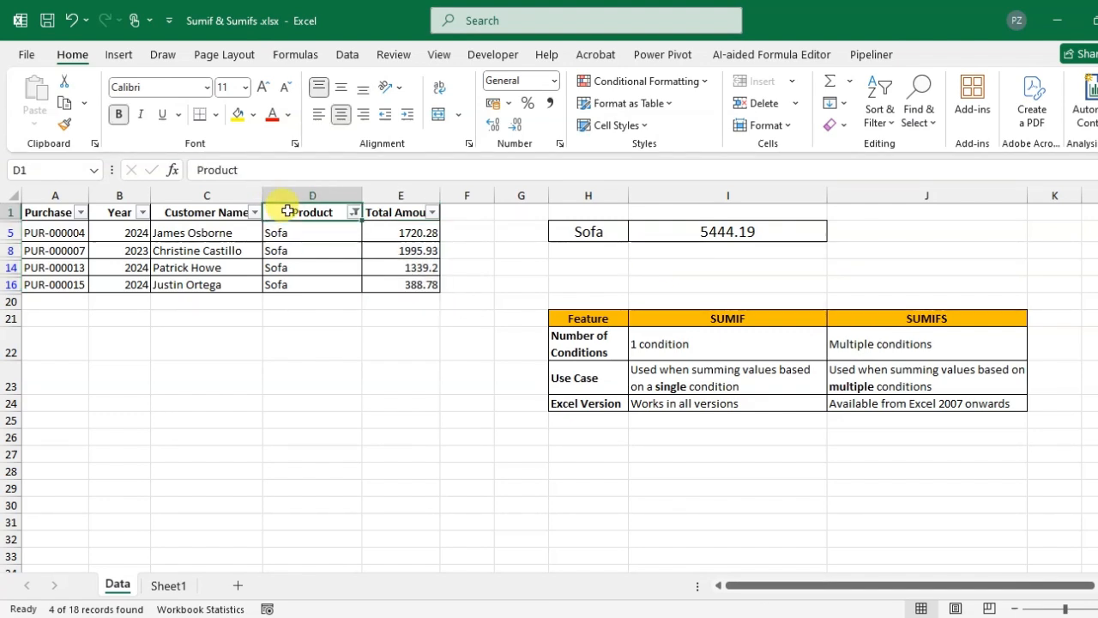
key(ctrl+shift+l)
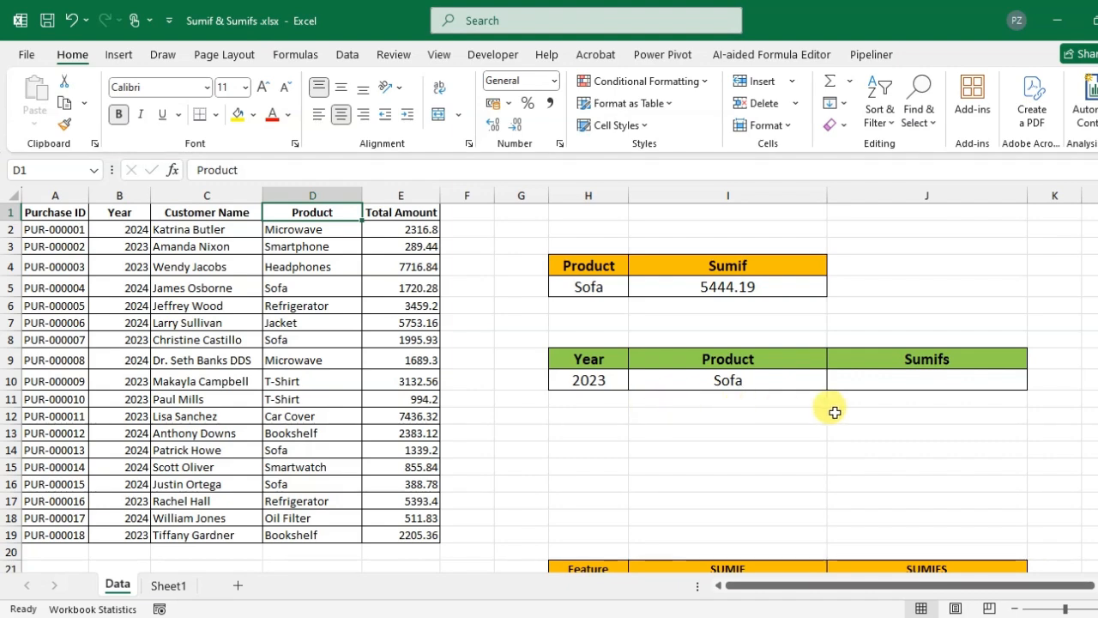
Start a SUMIFS formula in cell J10 with the Total Amount column E2:E19 as the sum range.
click(903, 380)
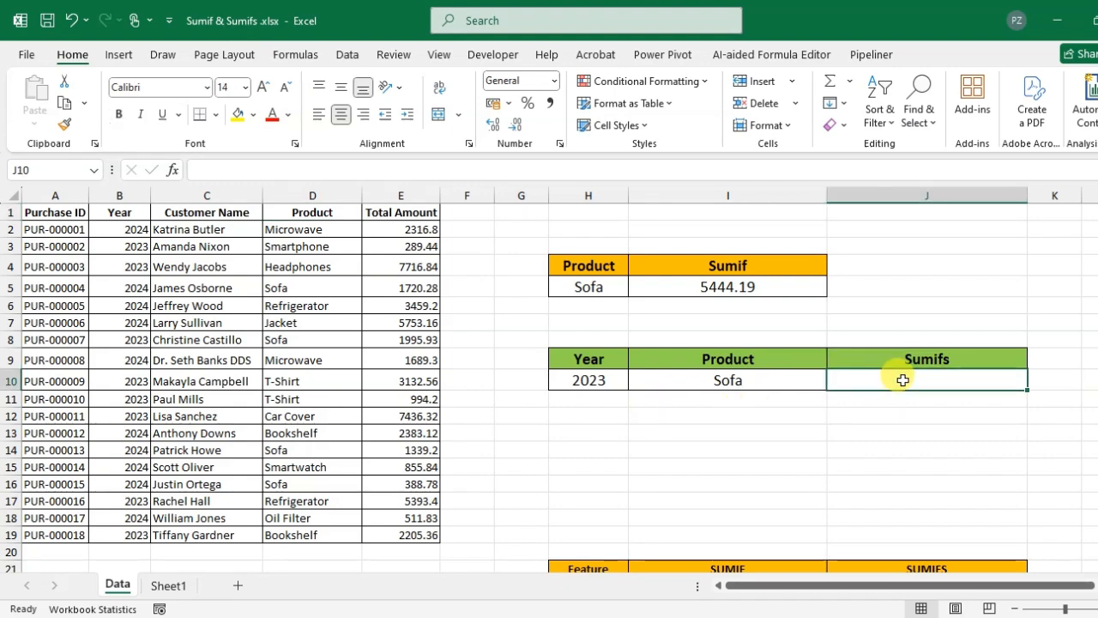
text(=sumif)
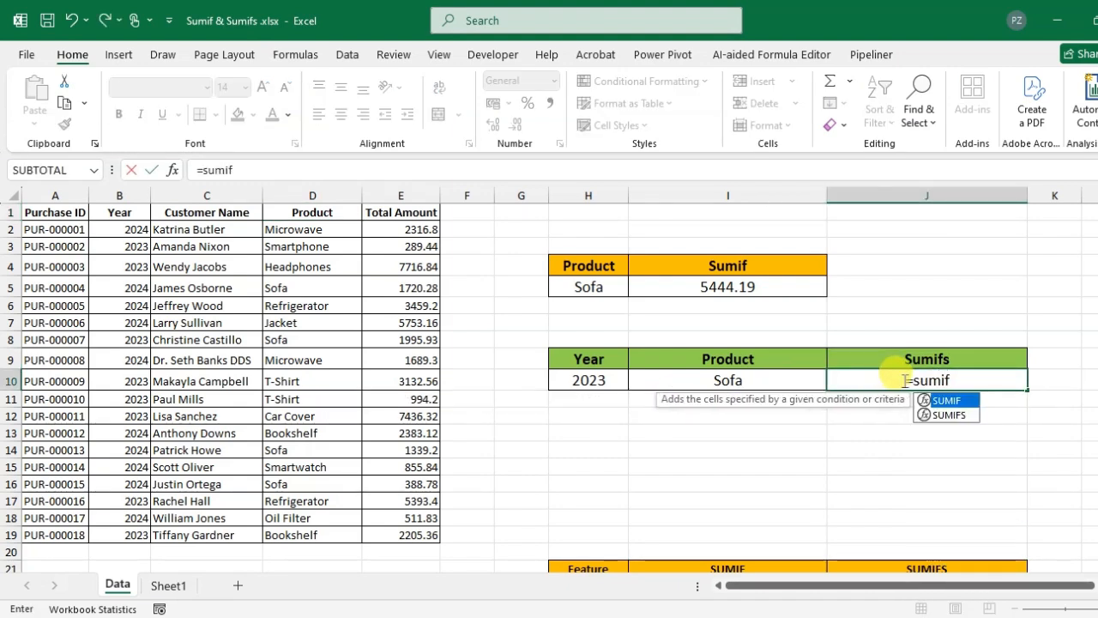
key(Down)
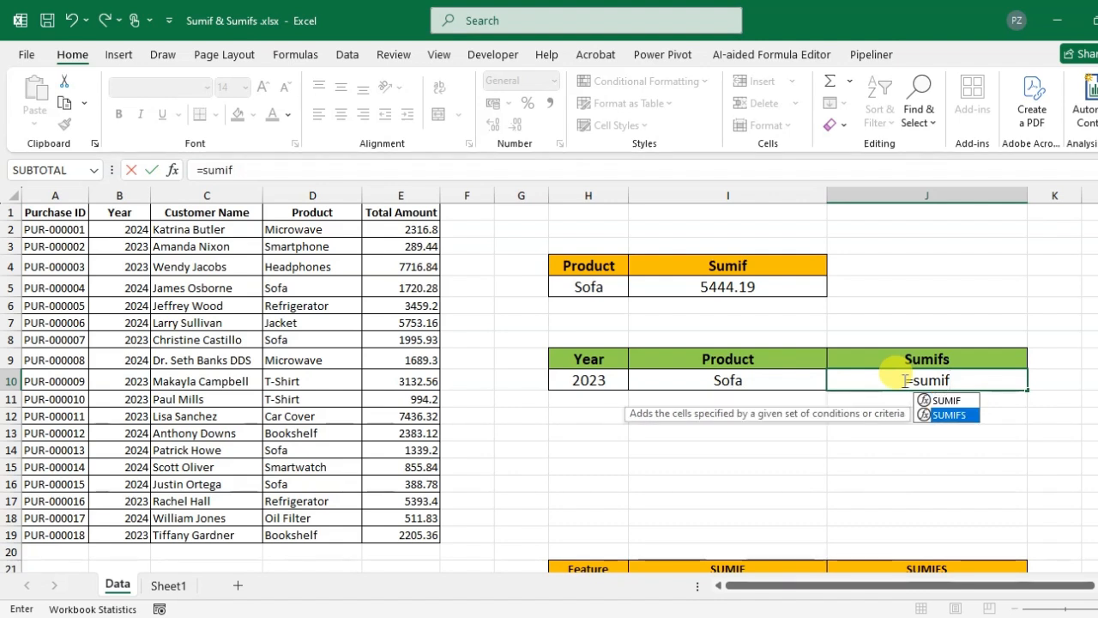
key(Tab)
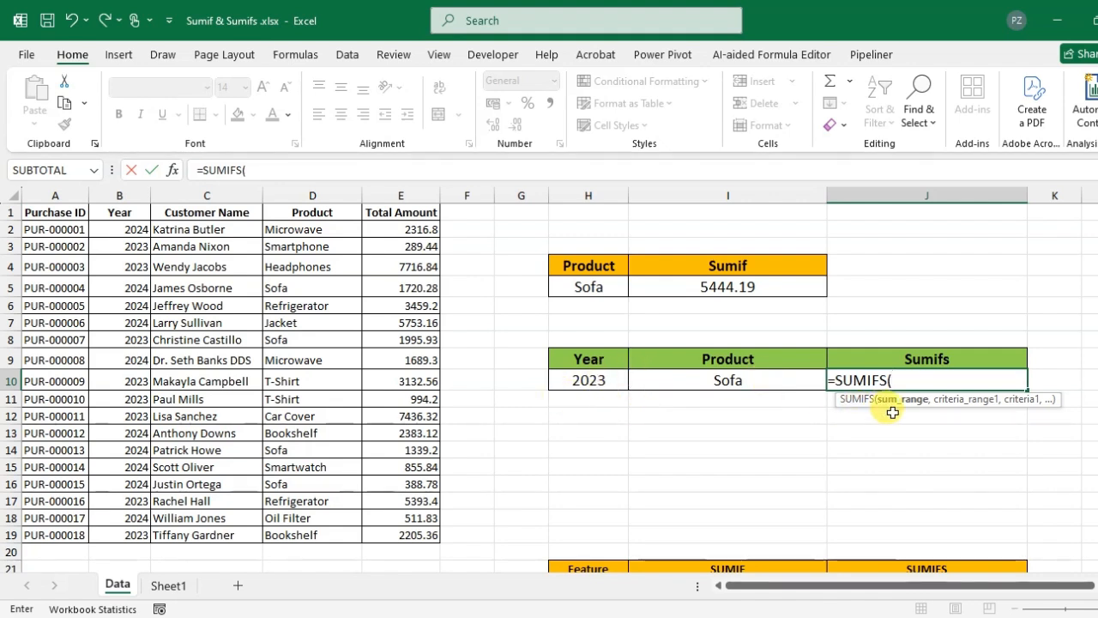
click(408, 229)
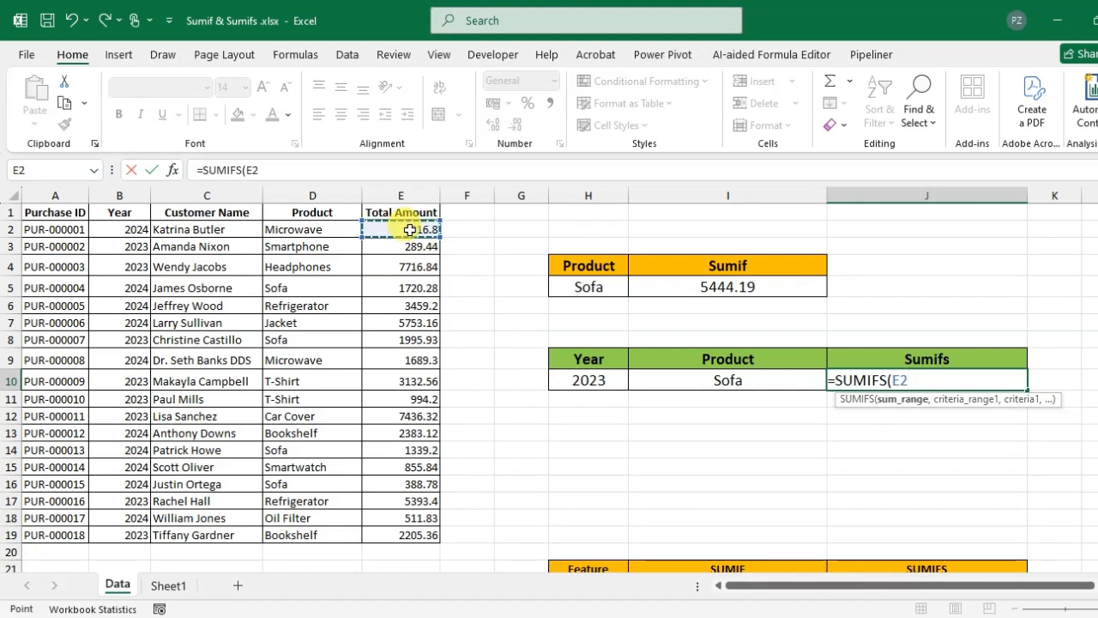
key(ctrl+shift+Down)
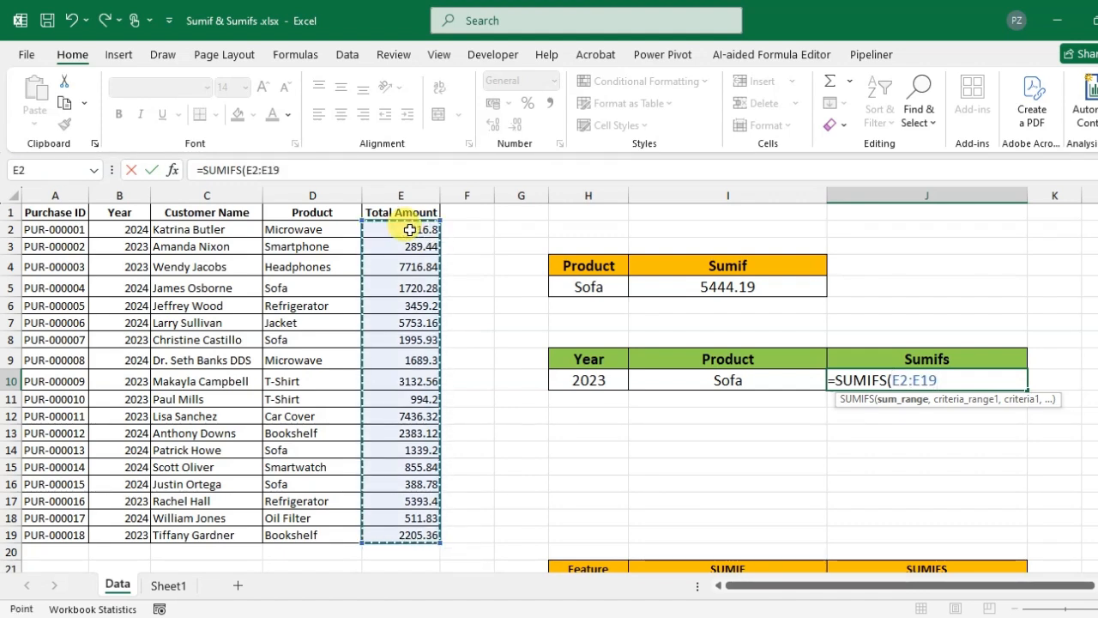
text(,)
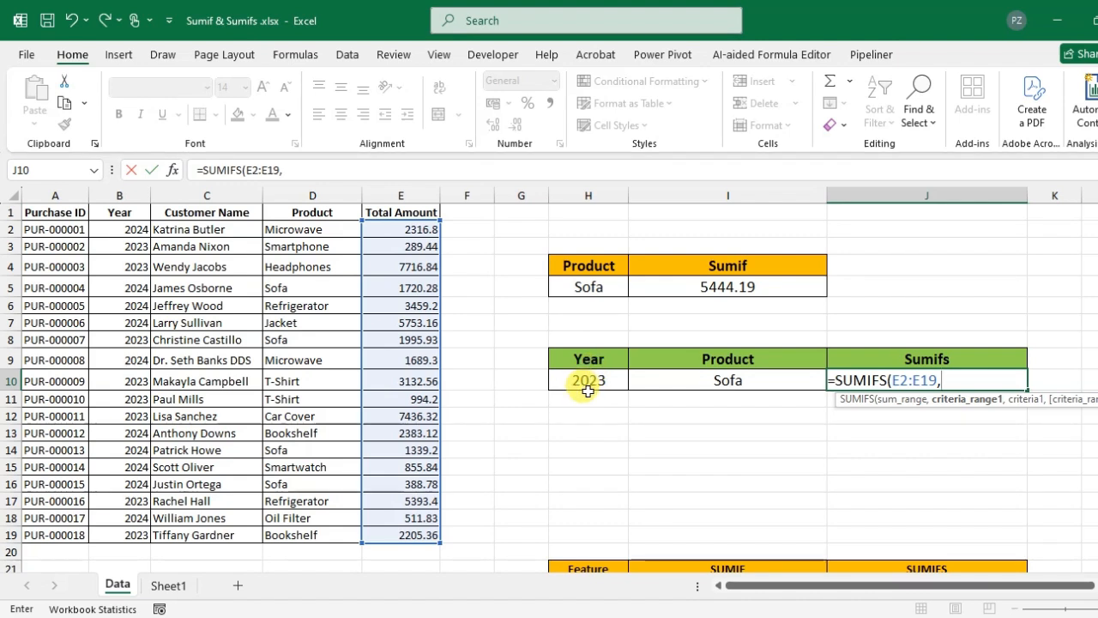
Add the year condition to the SUMIFS formula, with B2:B19 as the first criteria range and H10 as its criteria.
click(124, 230)
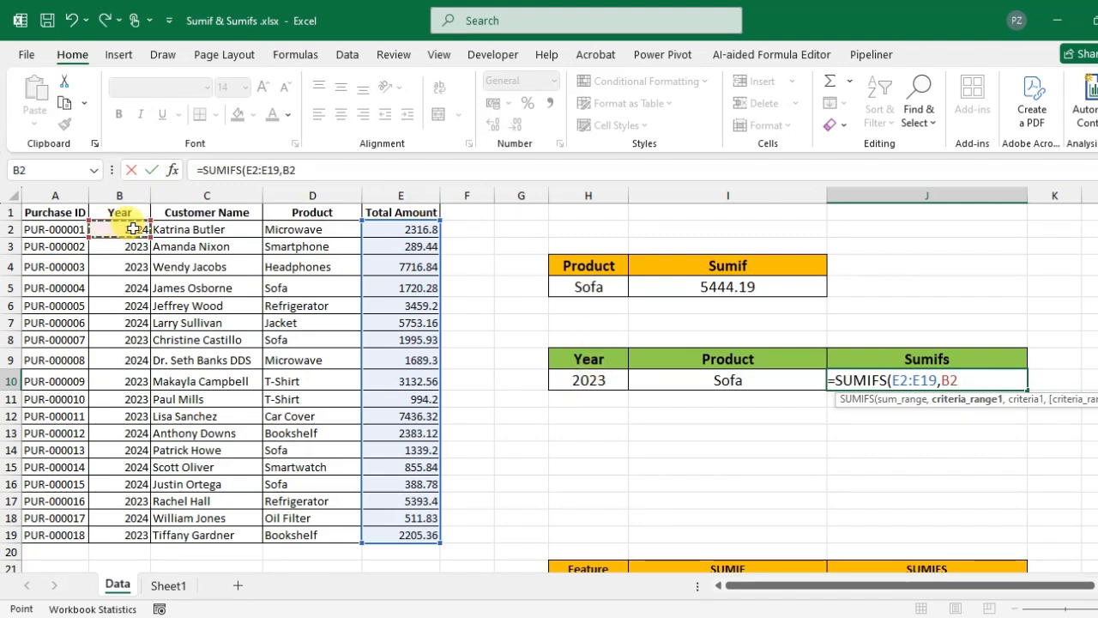
key(ctrl+shift+Down)
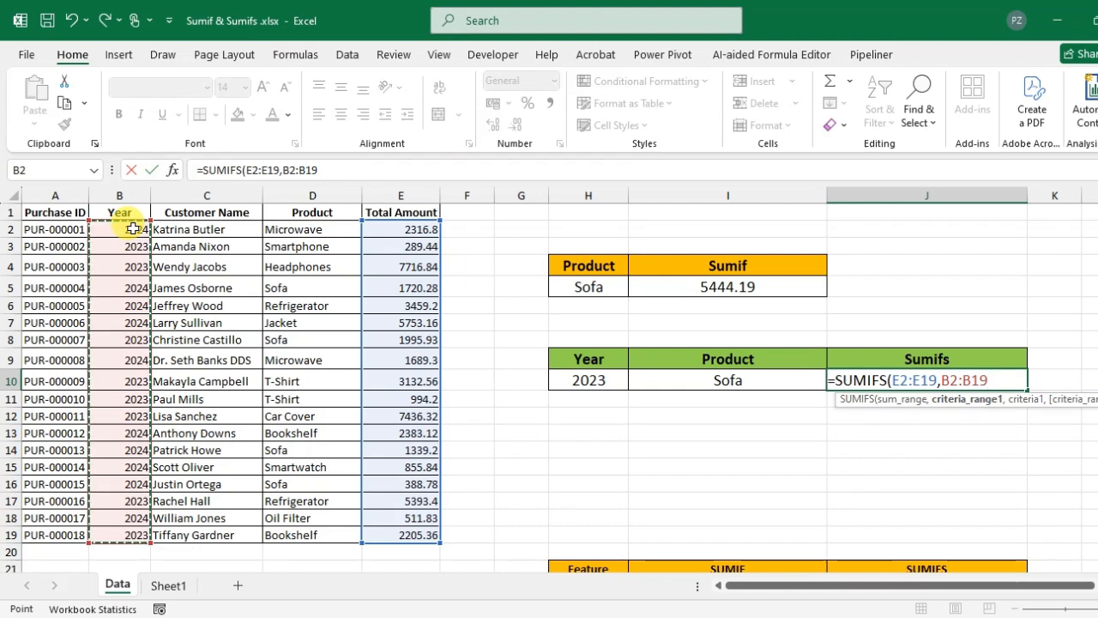
text(,)
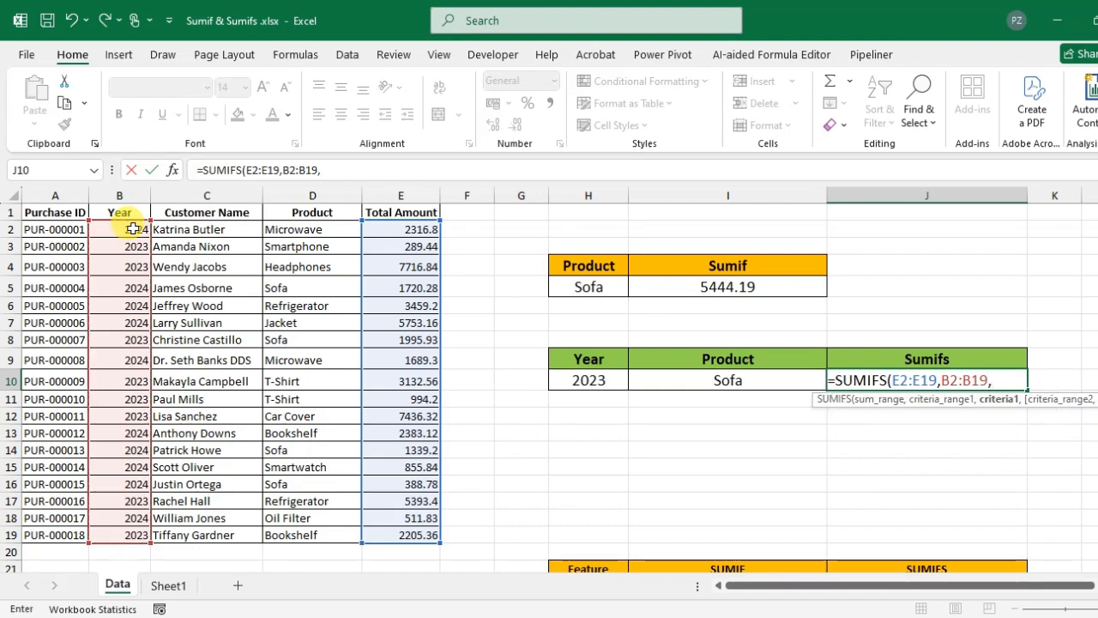
click(580, 375)
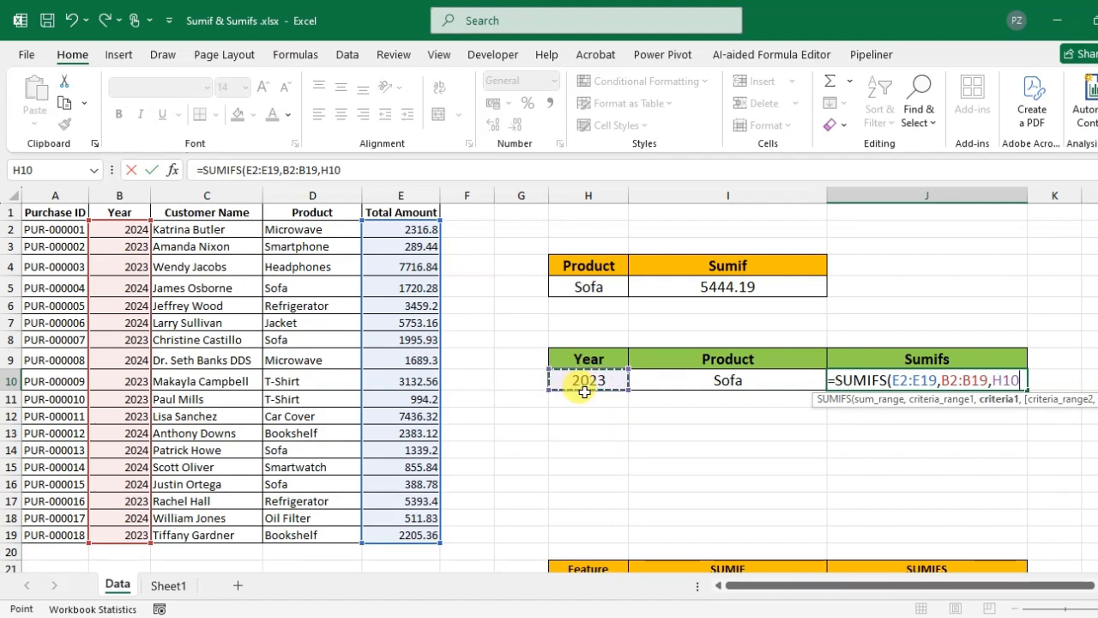
text(,)
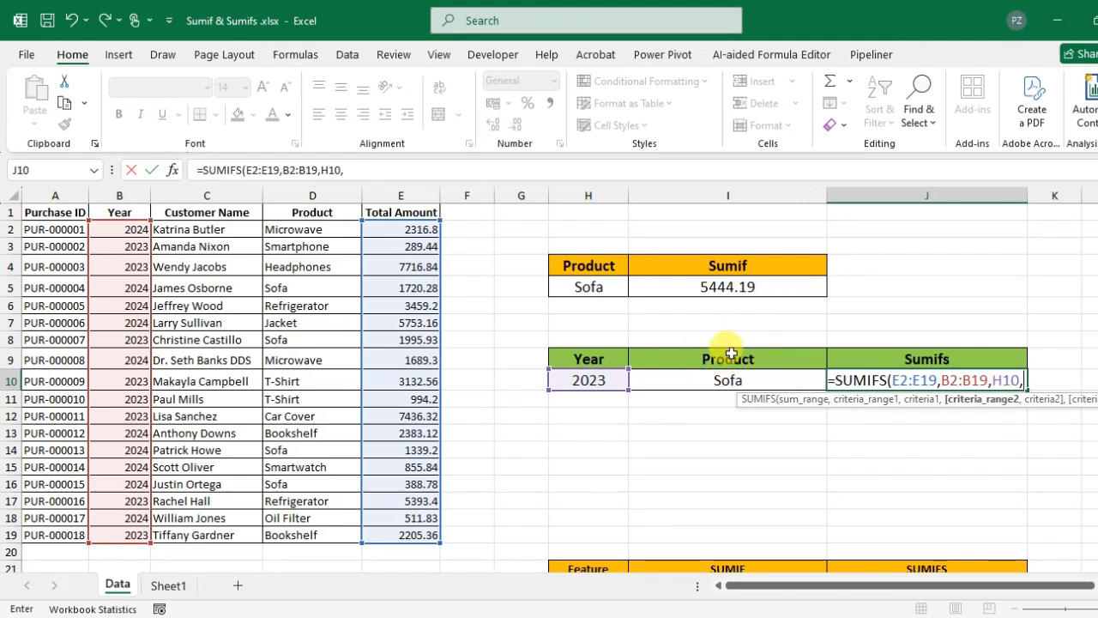
Complete the SUMIFS formula with D2:D19 as the second criteria range and I10 as its criteria.
click(321, 228)
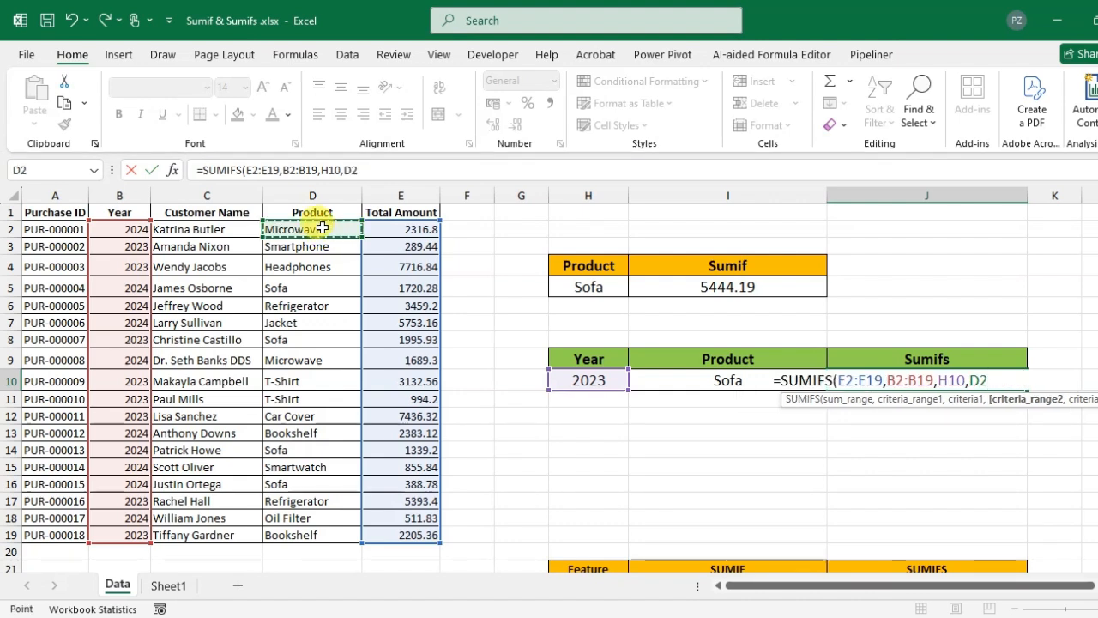
key(ctrl+shift+Down)
text(,)
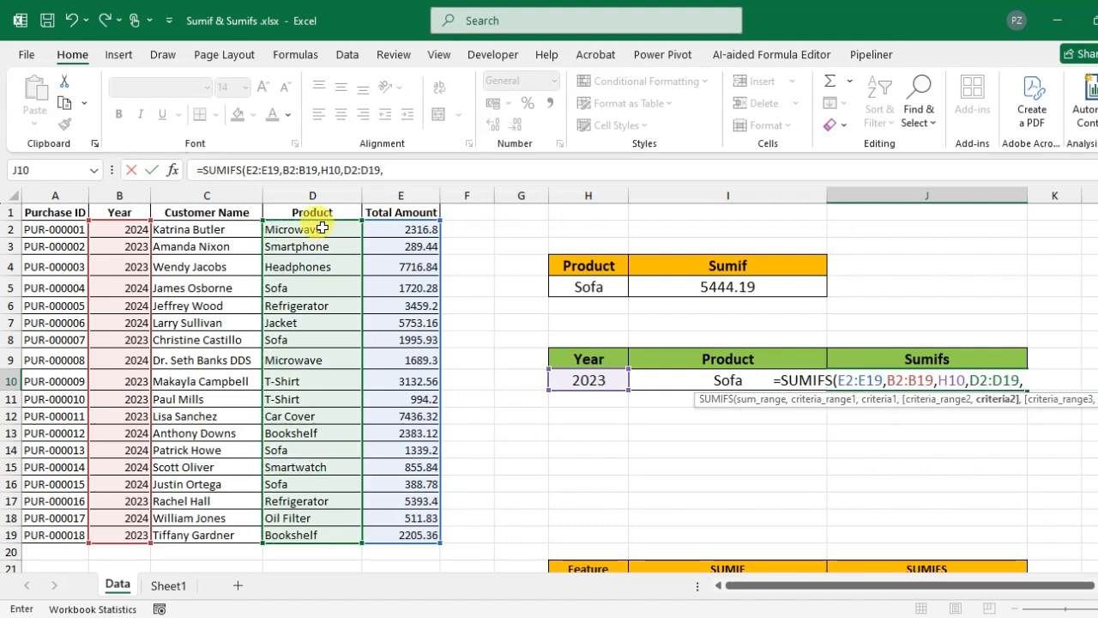
click(728, 378)
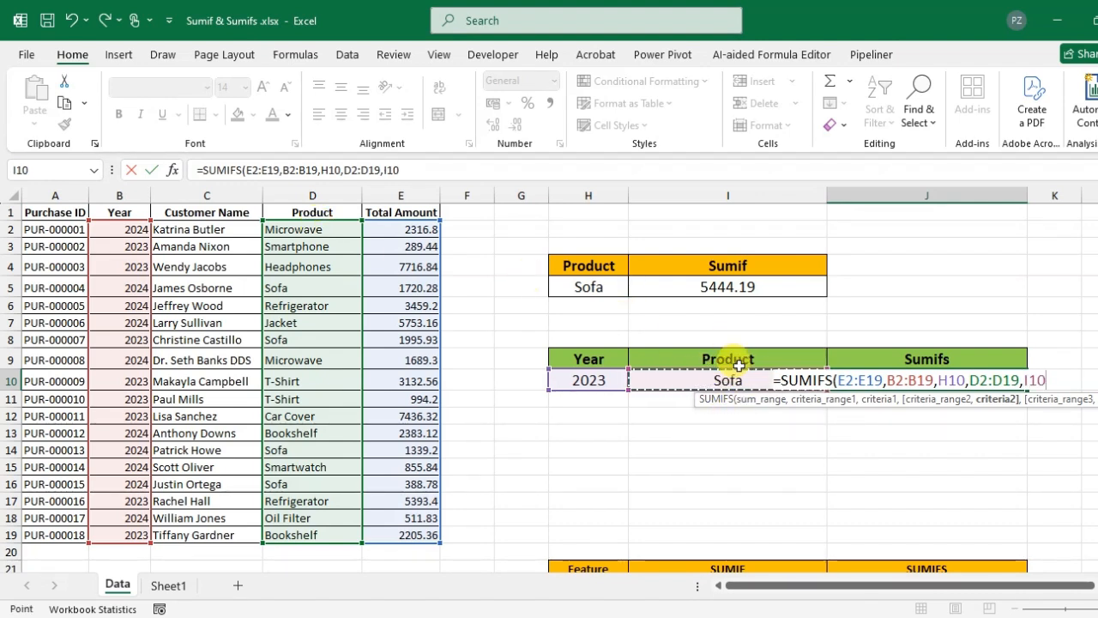
text())
key(Return)
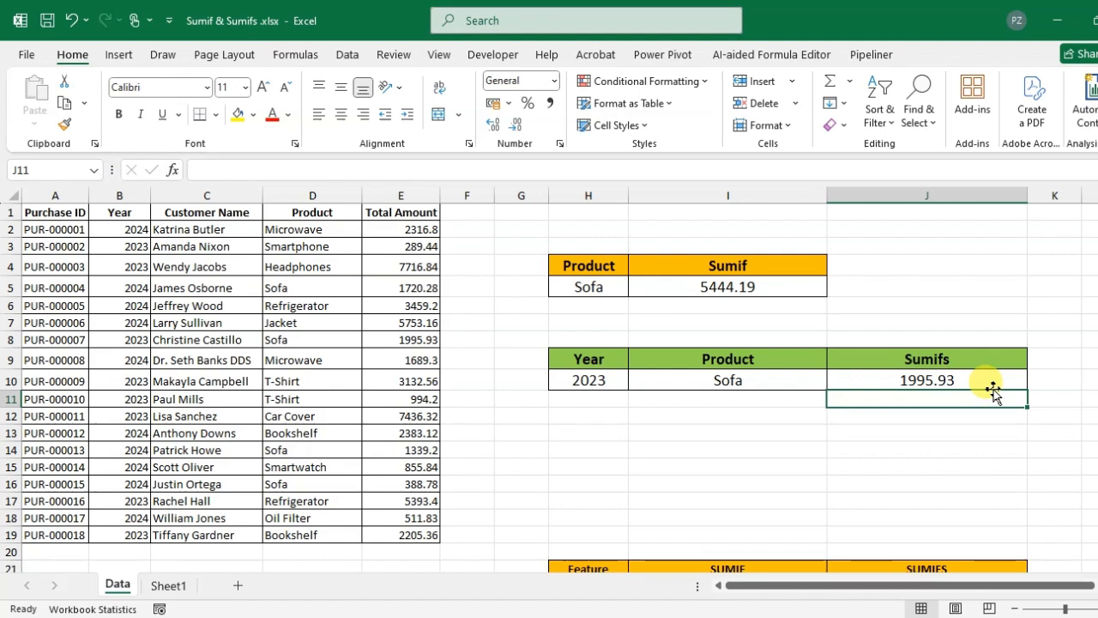
Turn on filtering for the purchase table and filter the Year column to 2023 only.
click(210, 212)
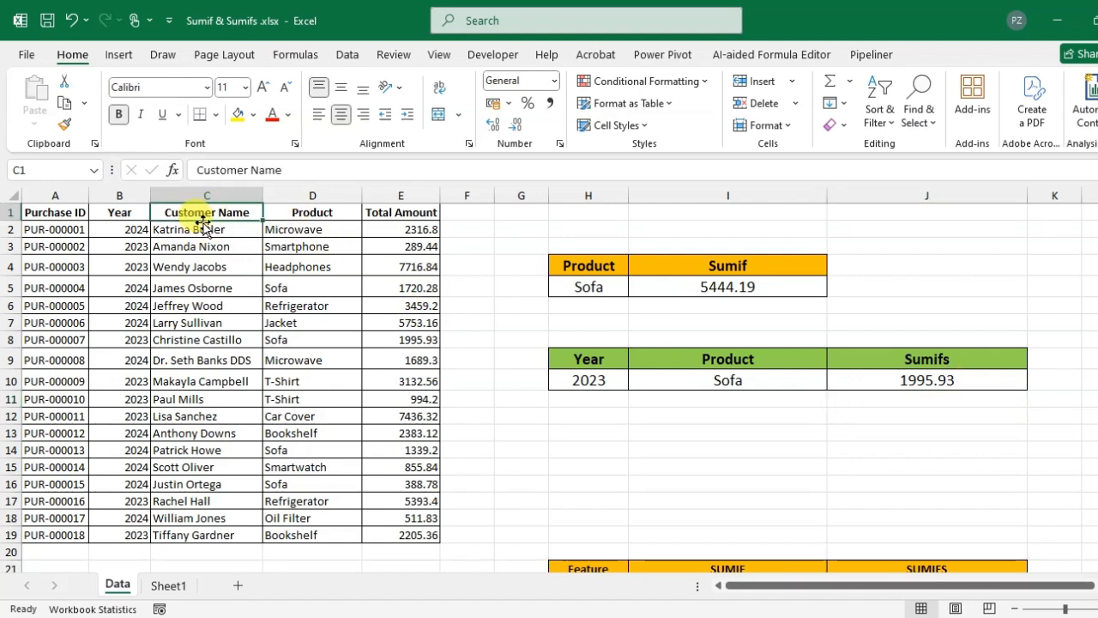
key(ctrl+shift+l)
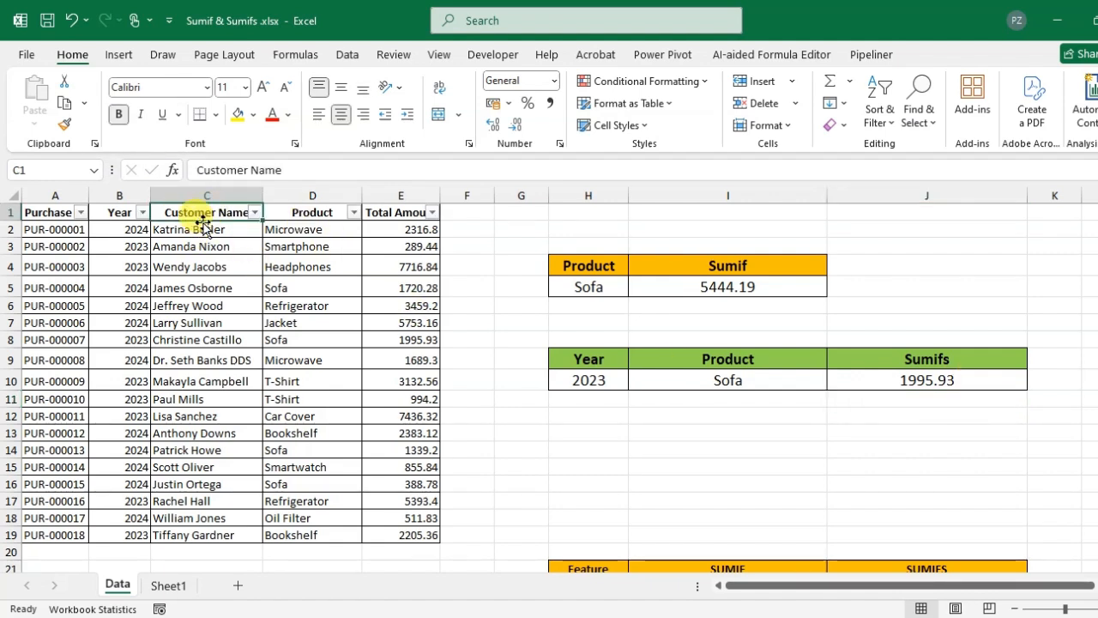
click(142, 212)
click(69, 464)
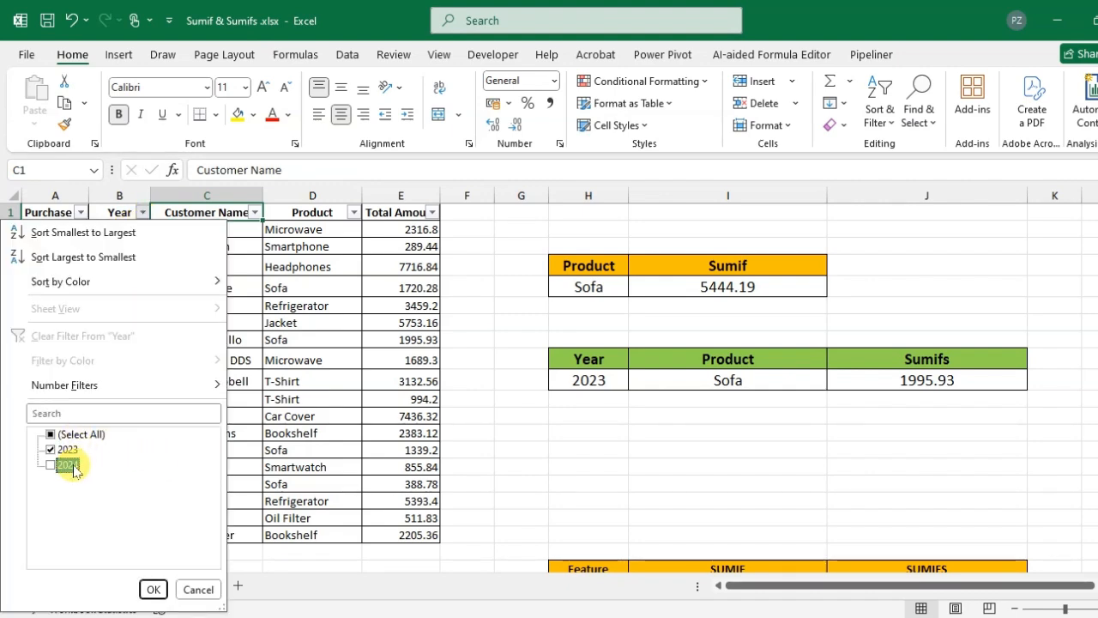
click(153, 588)
Filter the Product column to Sofa to check the SUMIFS result, and turn off filtering for the purchase table.
click(353, 214)
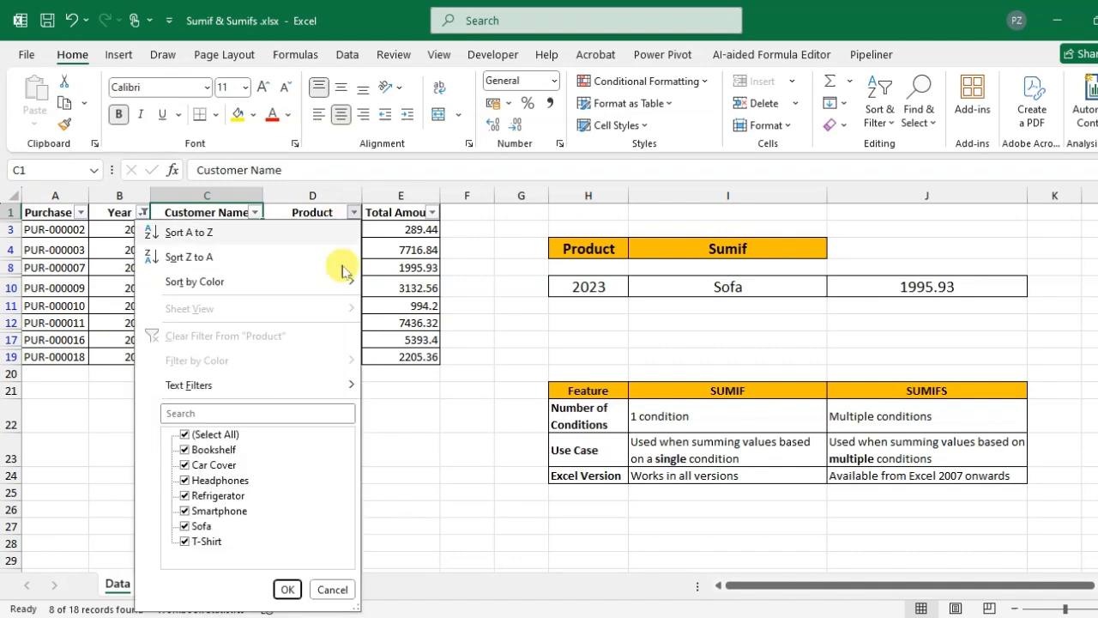
click(214, 434)
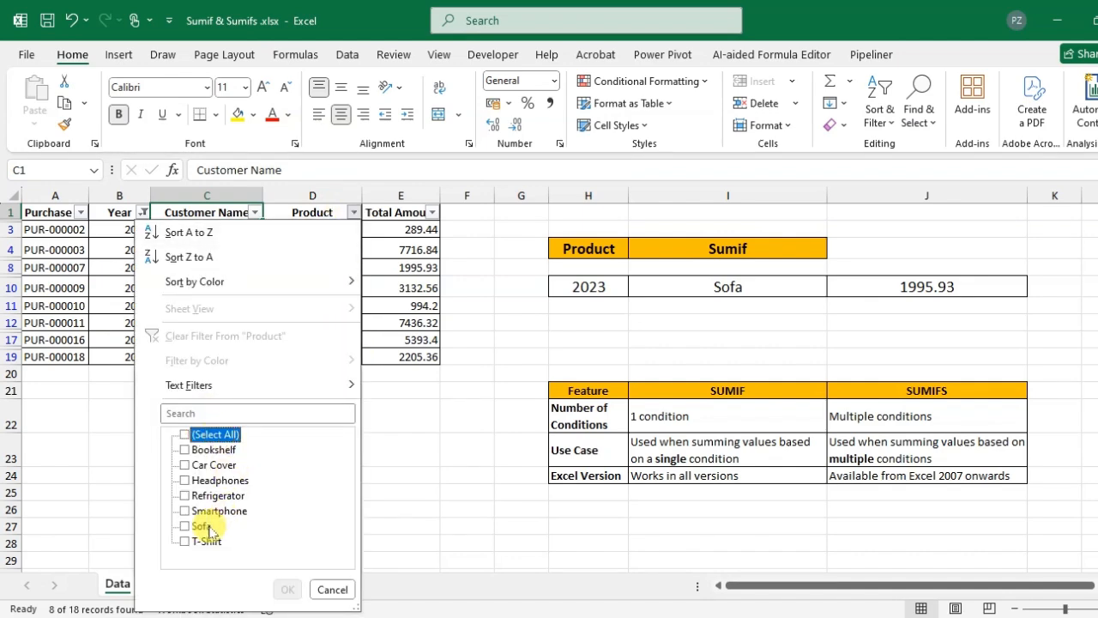
click(202, 526)
click(288, 590)
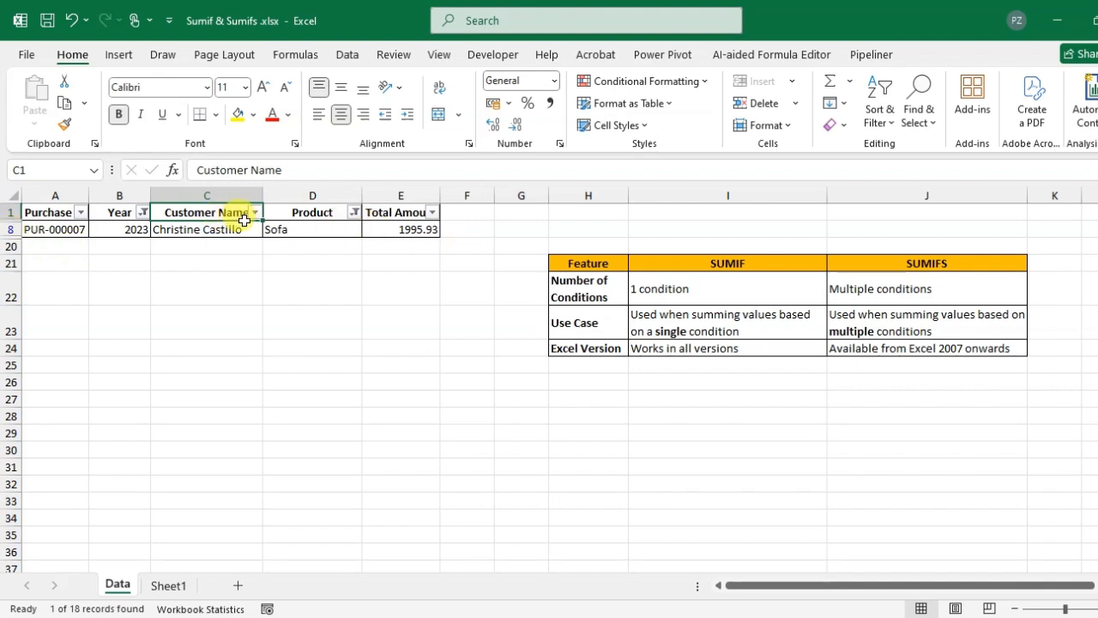
click(302, 216)
key(ctrl+shift+l)
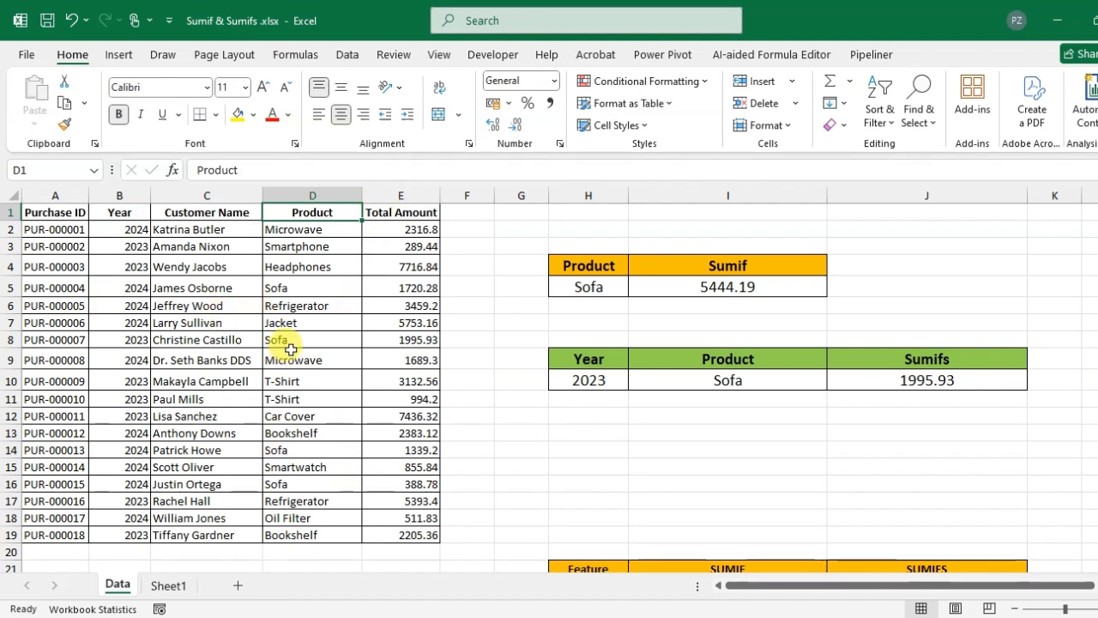
Change the product of the 2023 purchase PUR-000002 in cell D3 to sofa.
click(133, 247)
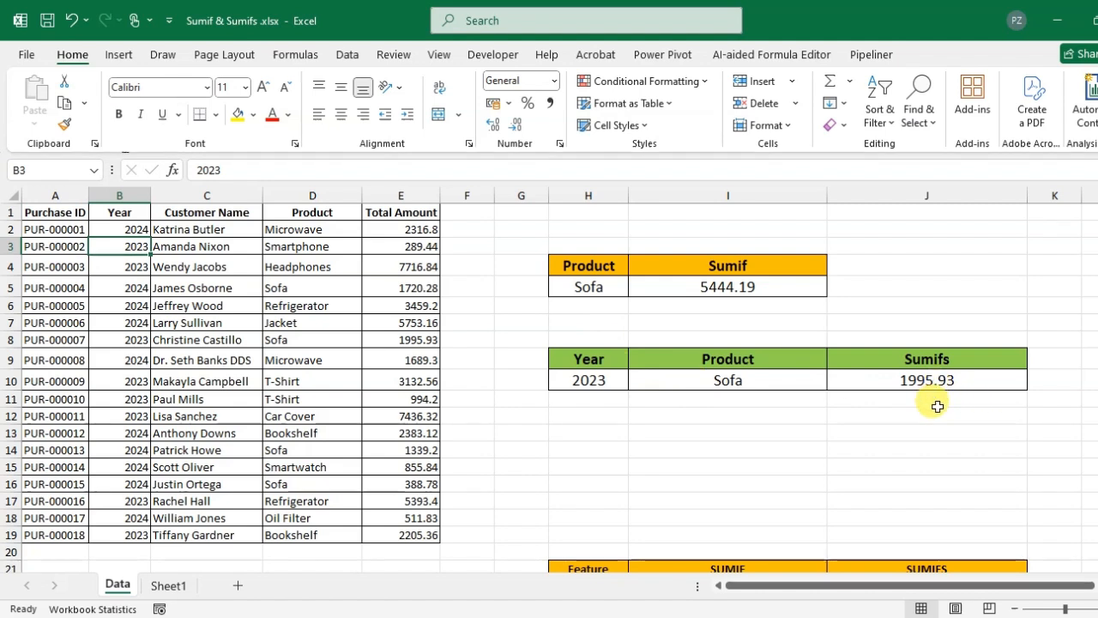
click(294, 247)
click(120, 245)
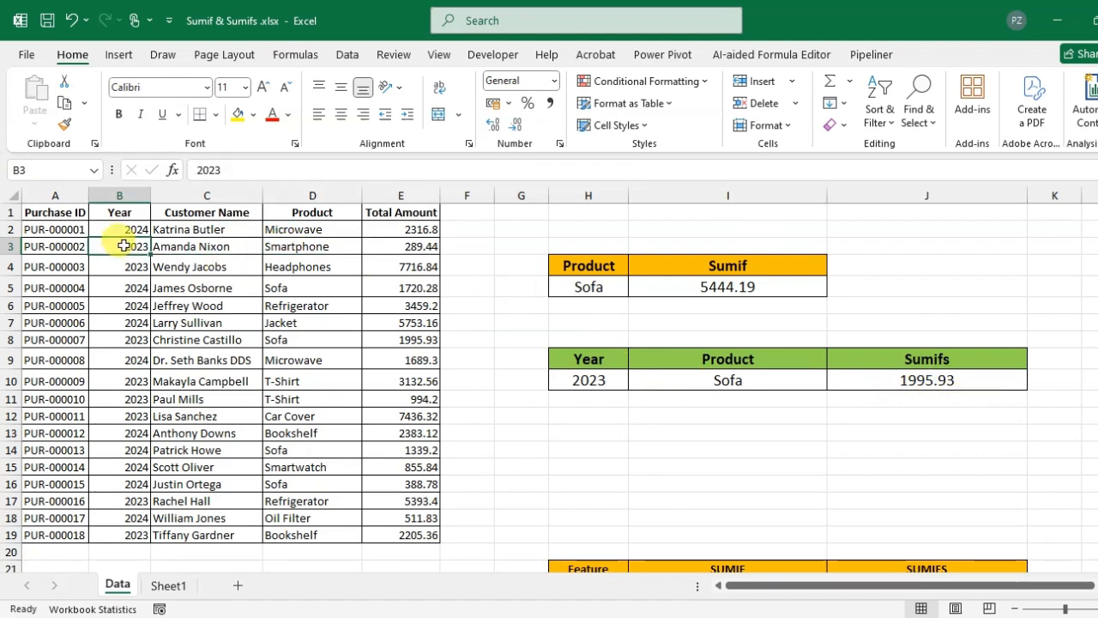
click(337, 249)
text(so)
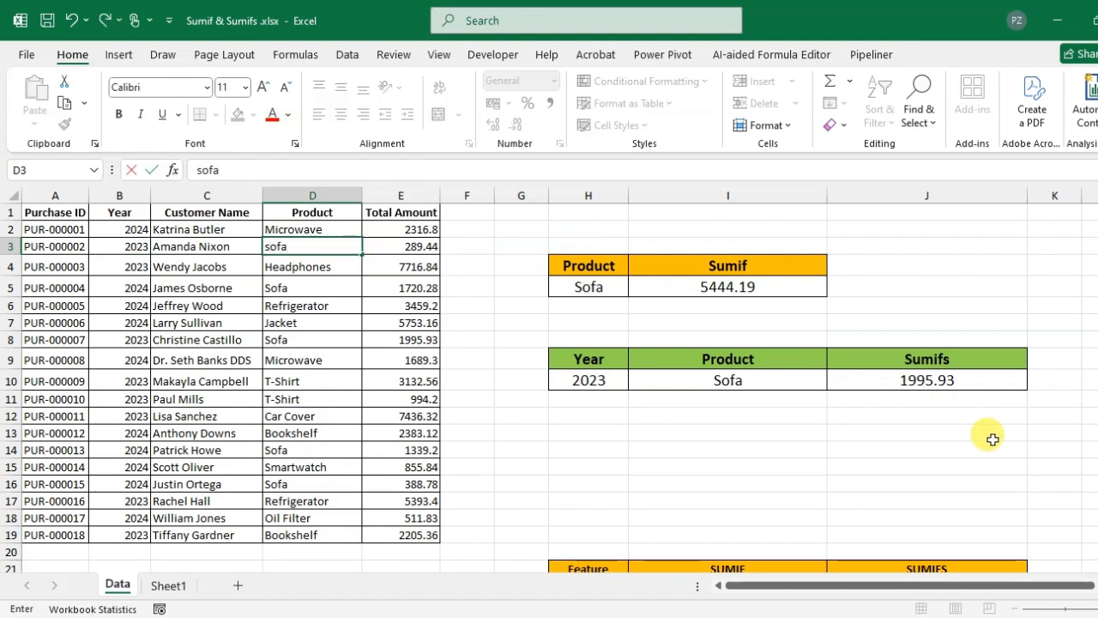
text(fa)
key(Return)
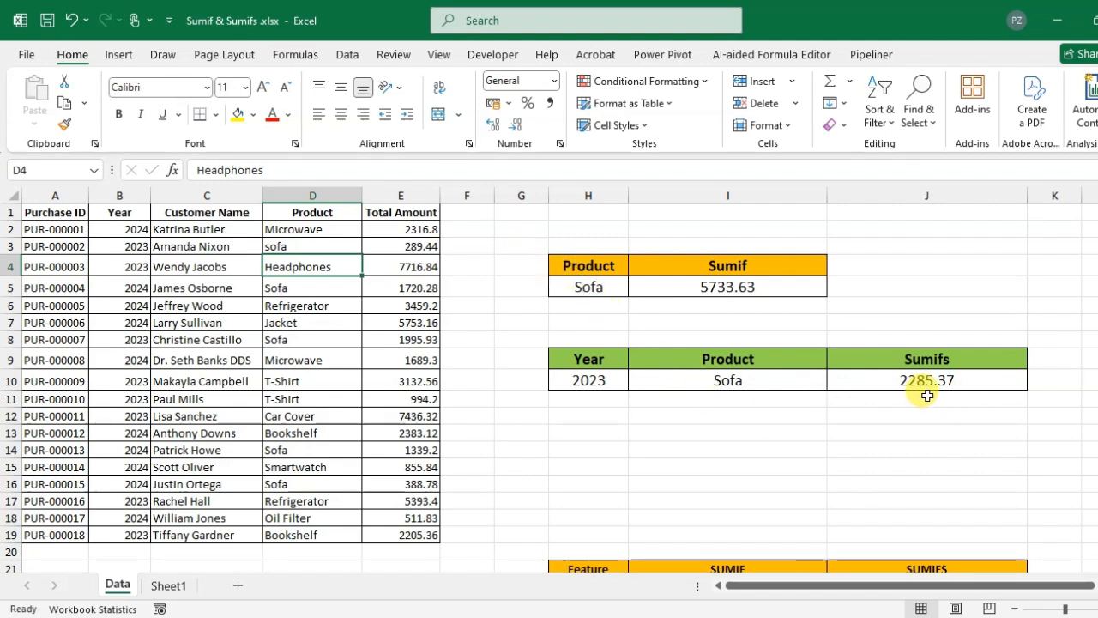
Turn filtering back on for the purchase table and show only the 2023 rows.
click(321, 220)
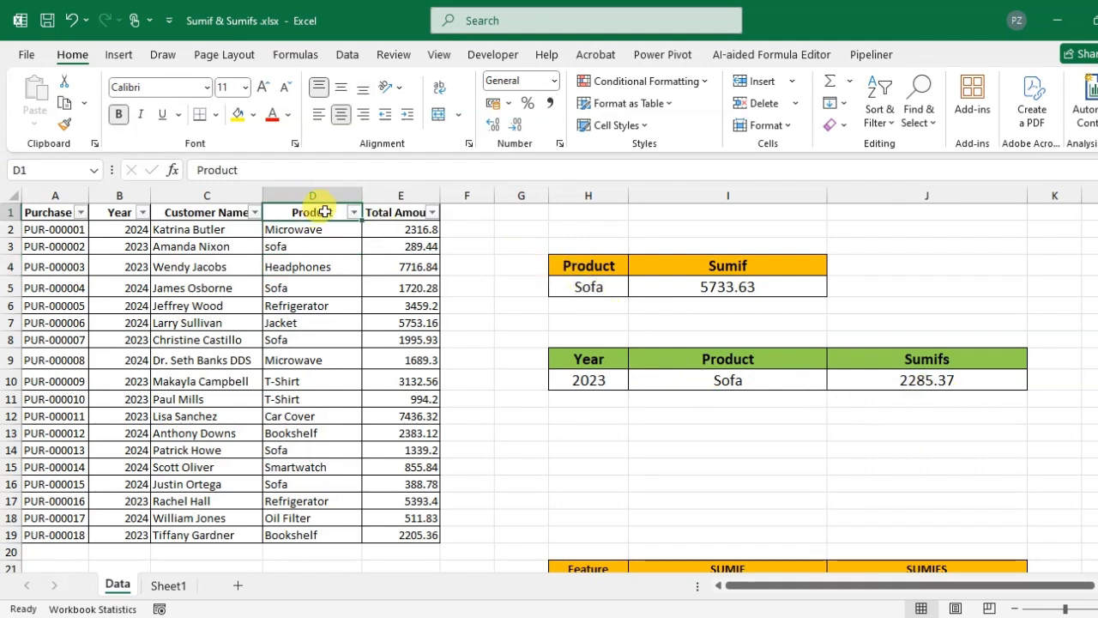
click(141, 212)
click(67, 466)
click(153, 588)
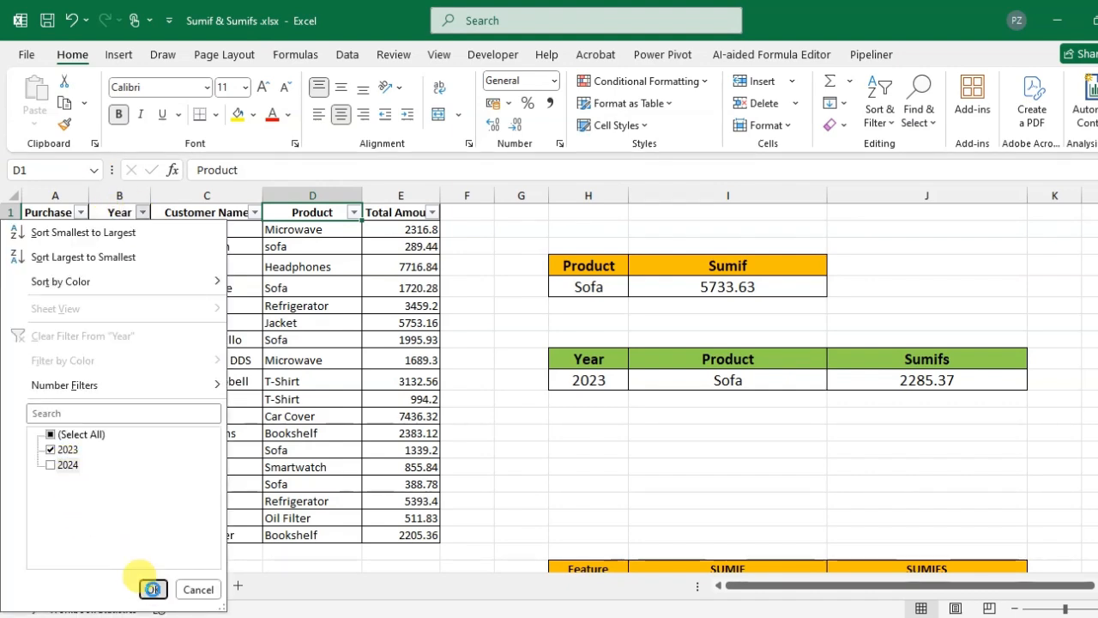
Filter the Product column of the 2023 purchases to sofa only.
click(353, 213)
click(216, 436)
click(201, 511)
click(287, 589)
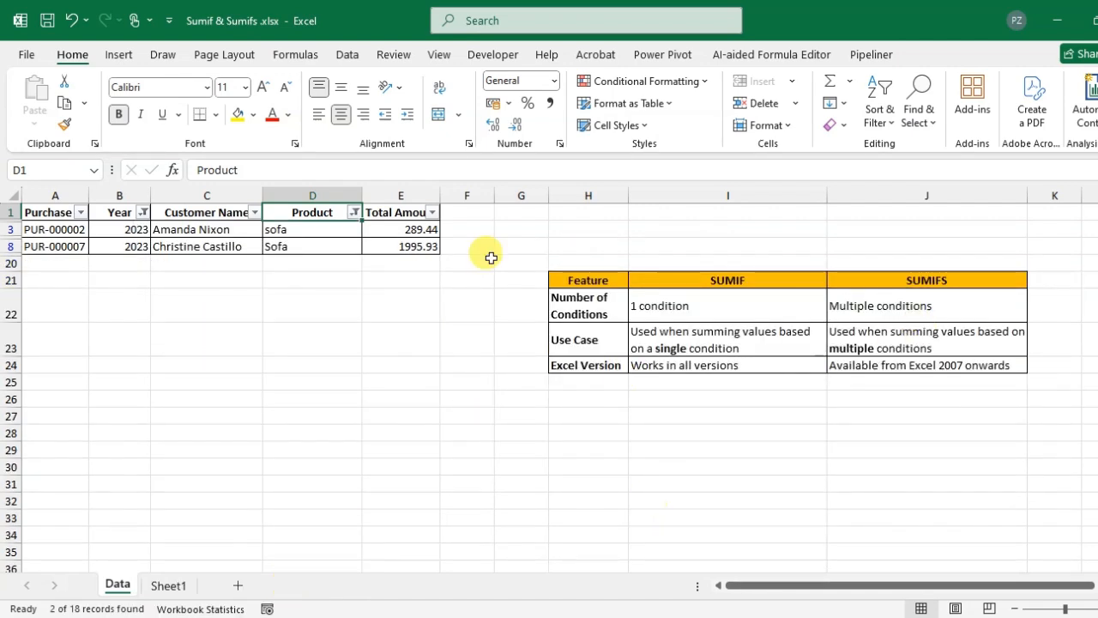
Check the sum of the filtered Total Amount cells against the SUMIFS result, and turn off filtering for the purchase table.
drag(407, 229, 412, 247)
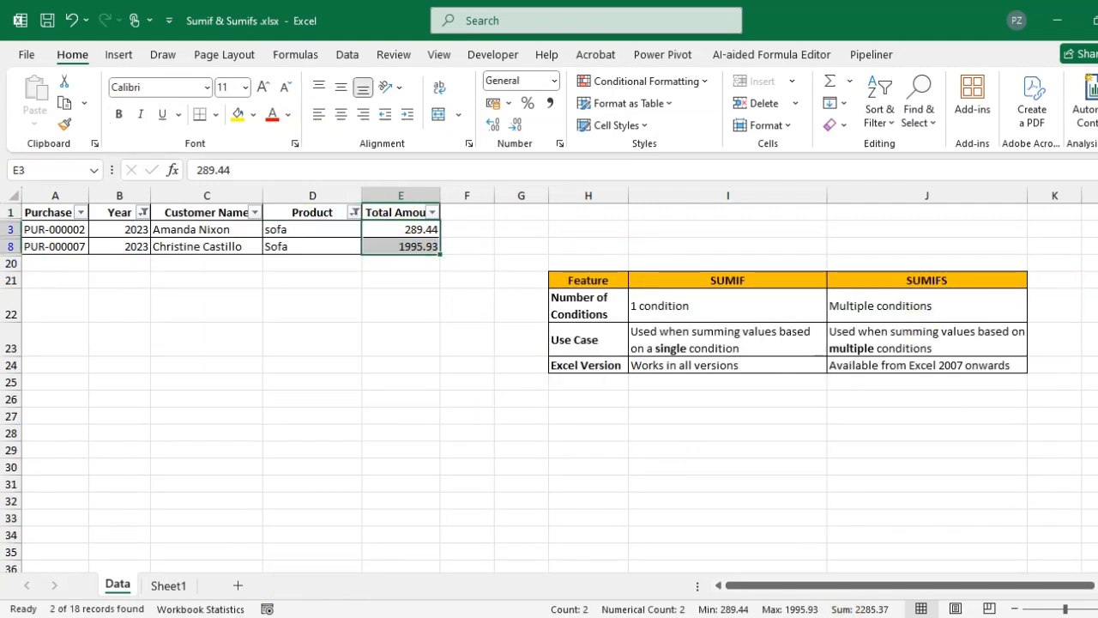
click(405, 212)
key(ctrl+shift+l)
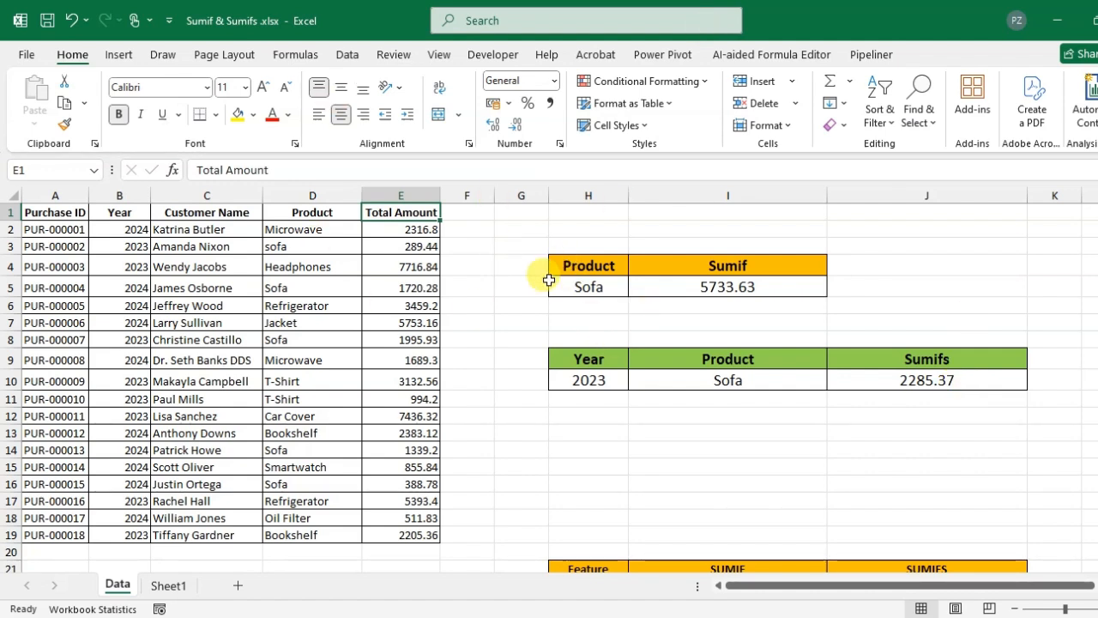
Replace the SUMIF product criterion in cell H5 with Headphones, copied from cell D4.
click(591, 290)
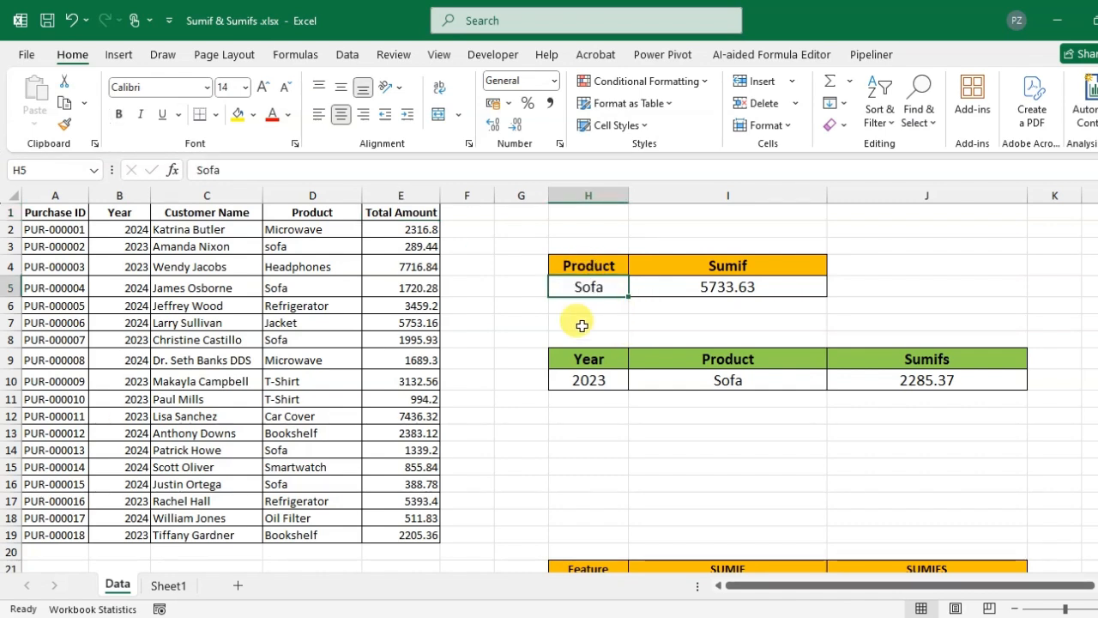
click(343, 273)
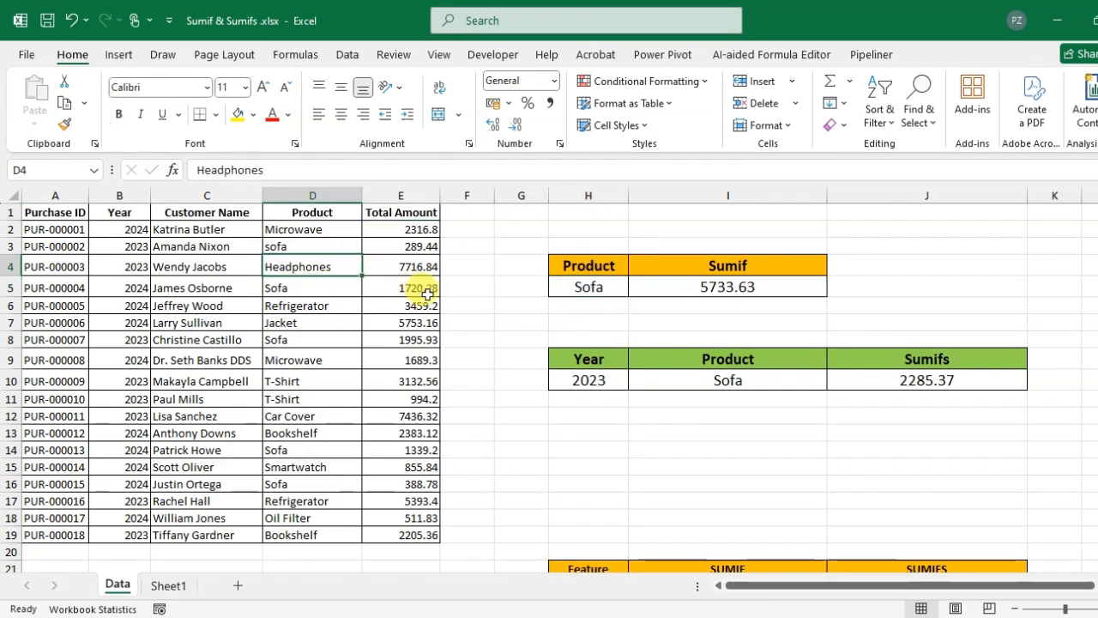
key(ctrl+c)
click(600, 288)
key(ctrl+v)
key(Escape)
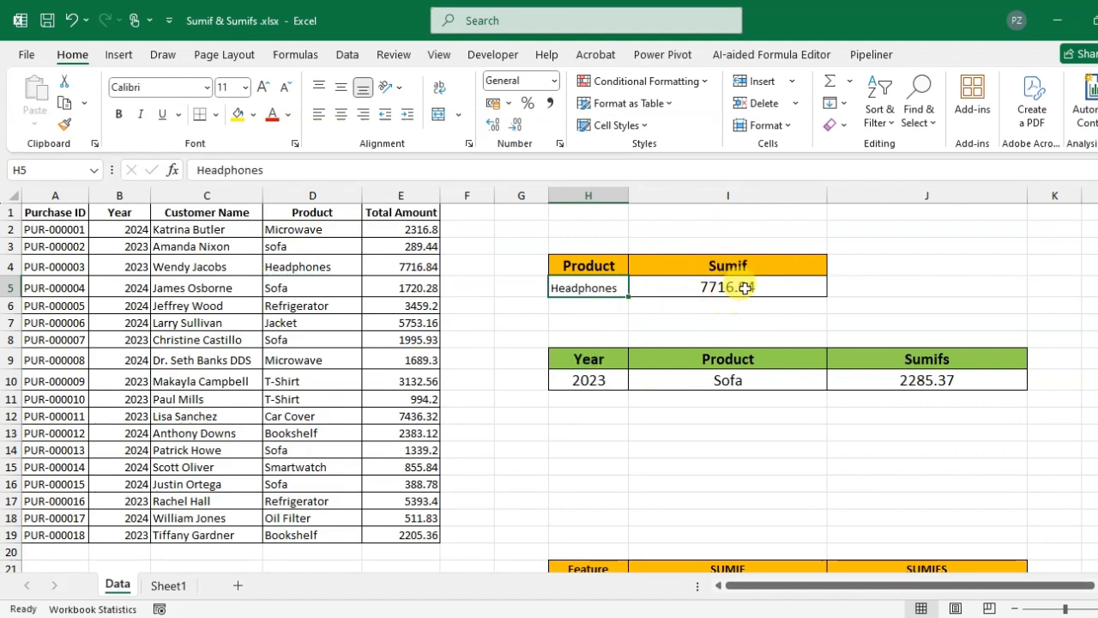
Set the SUMIFS year criterion in cell H10 to 2024.
click(596, 384)
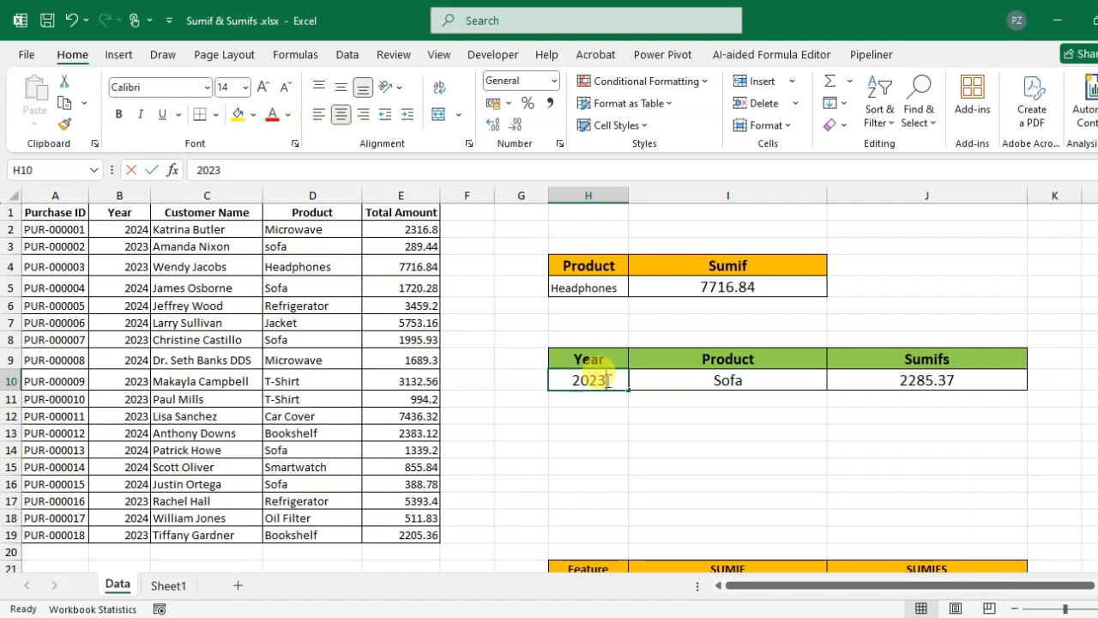
double_click(607, 380)
text(4)
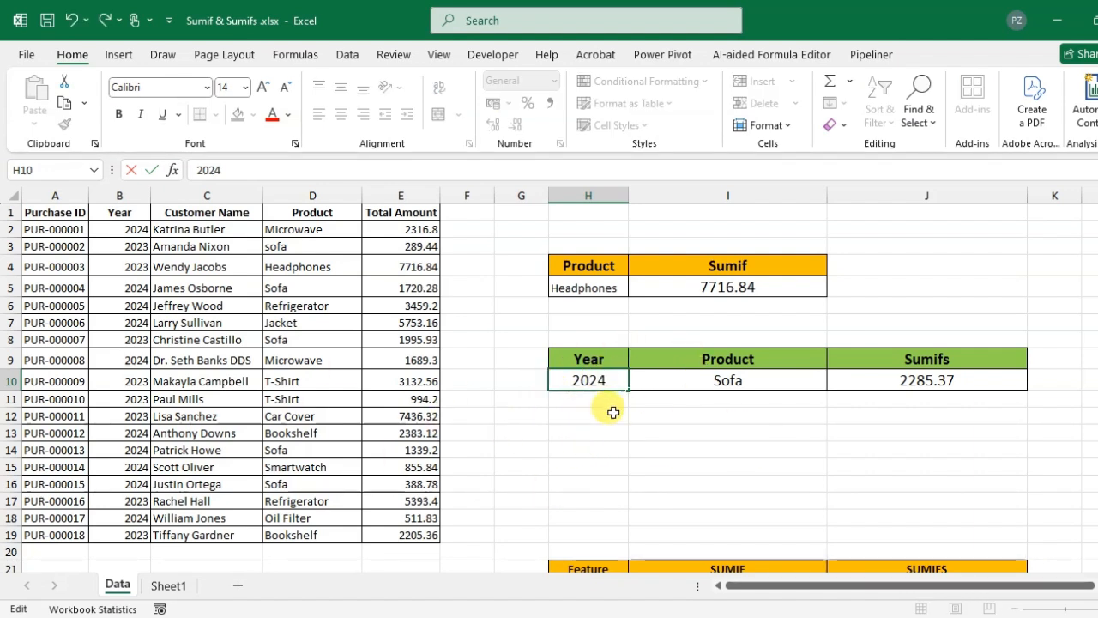
key(Return)
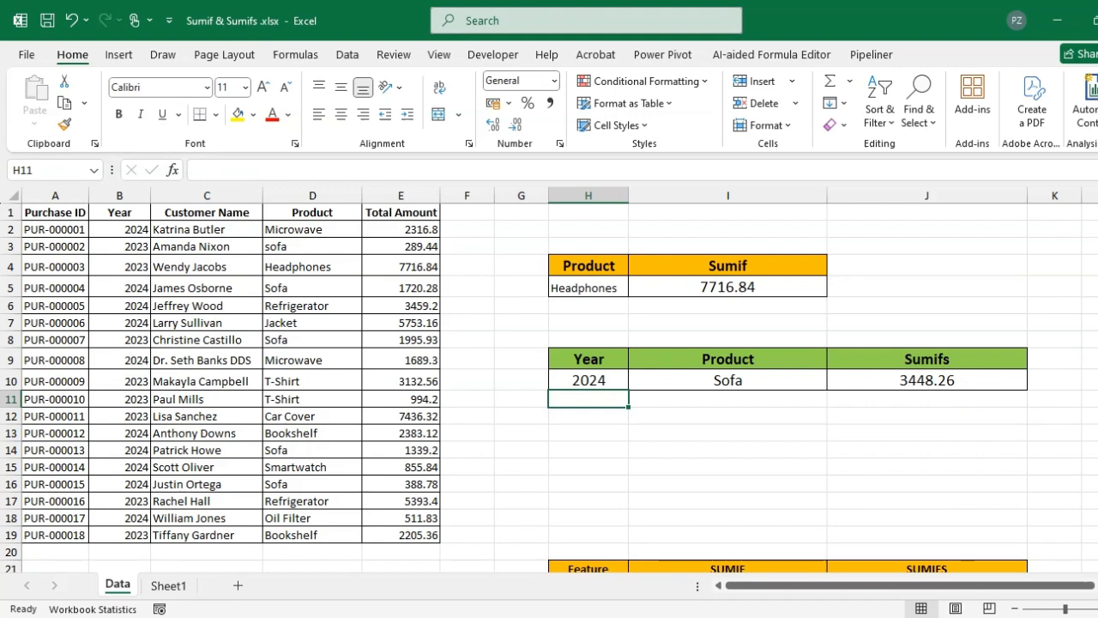
Review the SUMIF and SUMIFS comparison table below the formulas for number of conditions, use case and Excel version.
scroll(549, 386, down, 2)
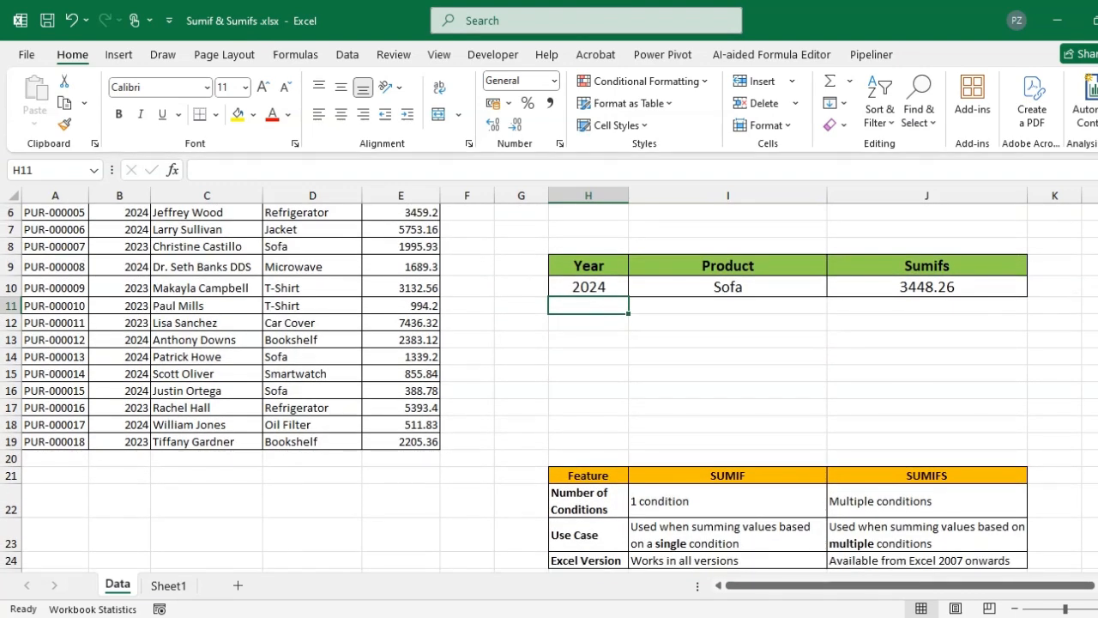
scroll(549, 387, down, 1)
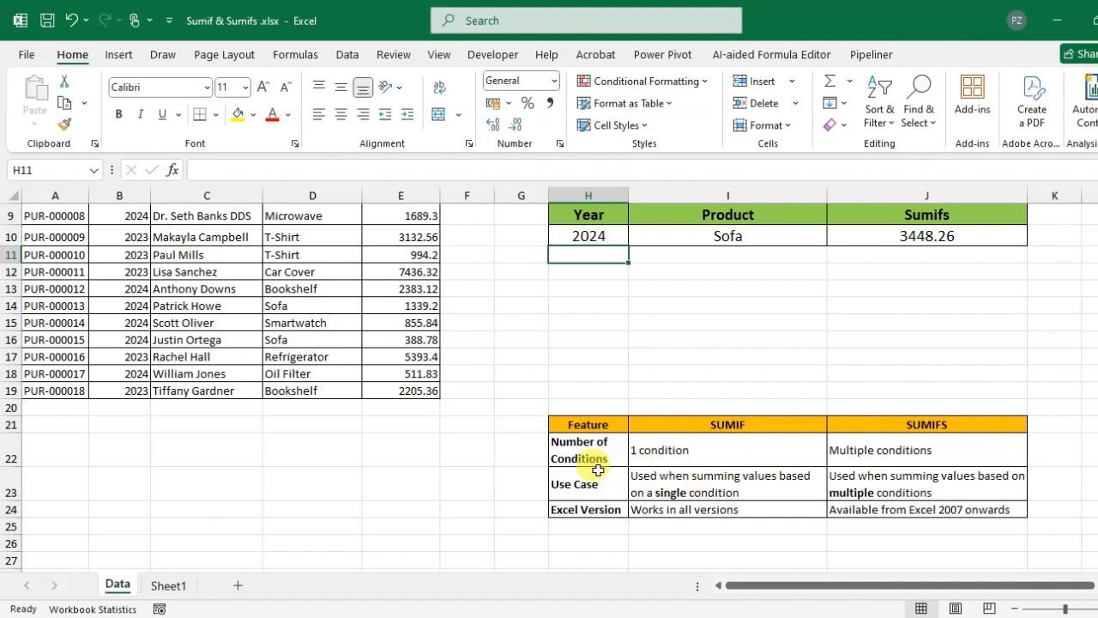
click(689, 459)
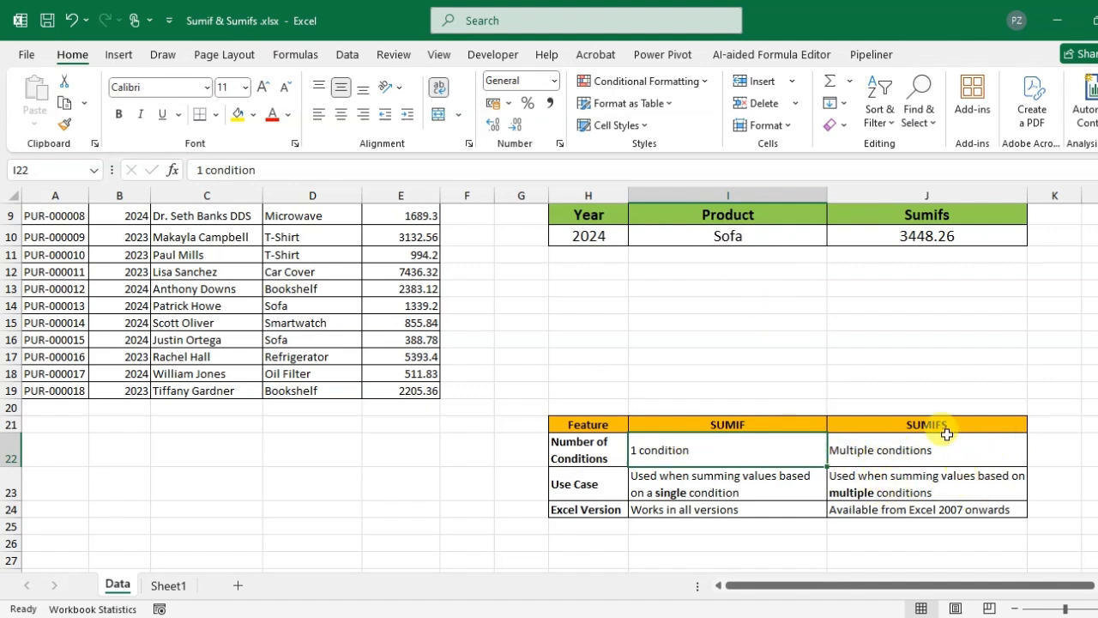
click(961, 461)
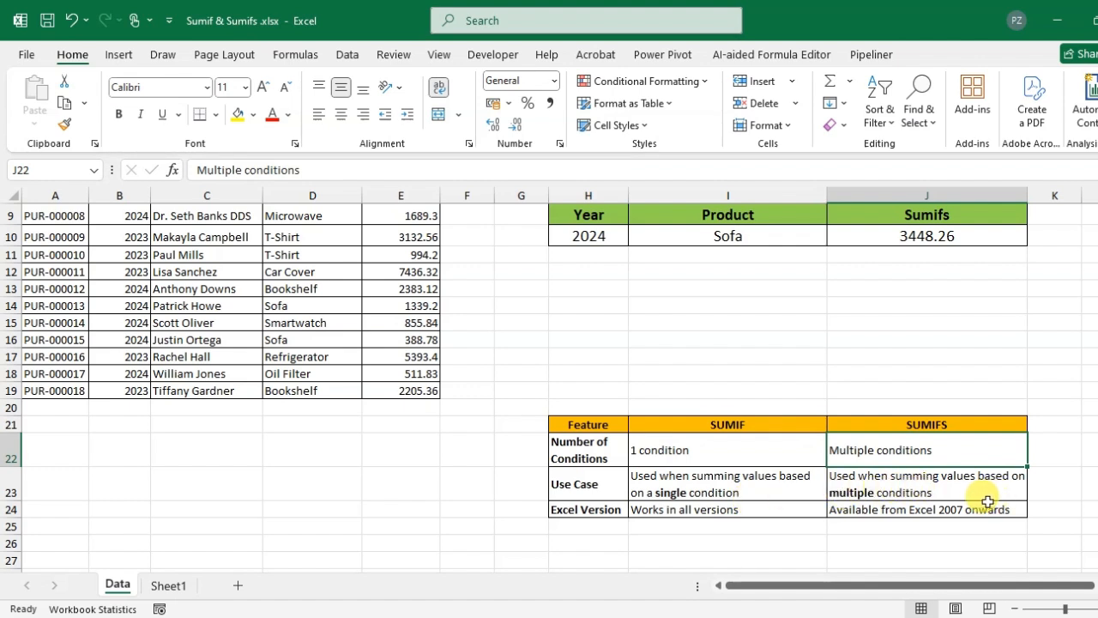
click(939, 486)
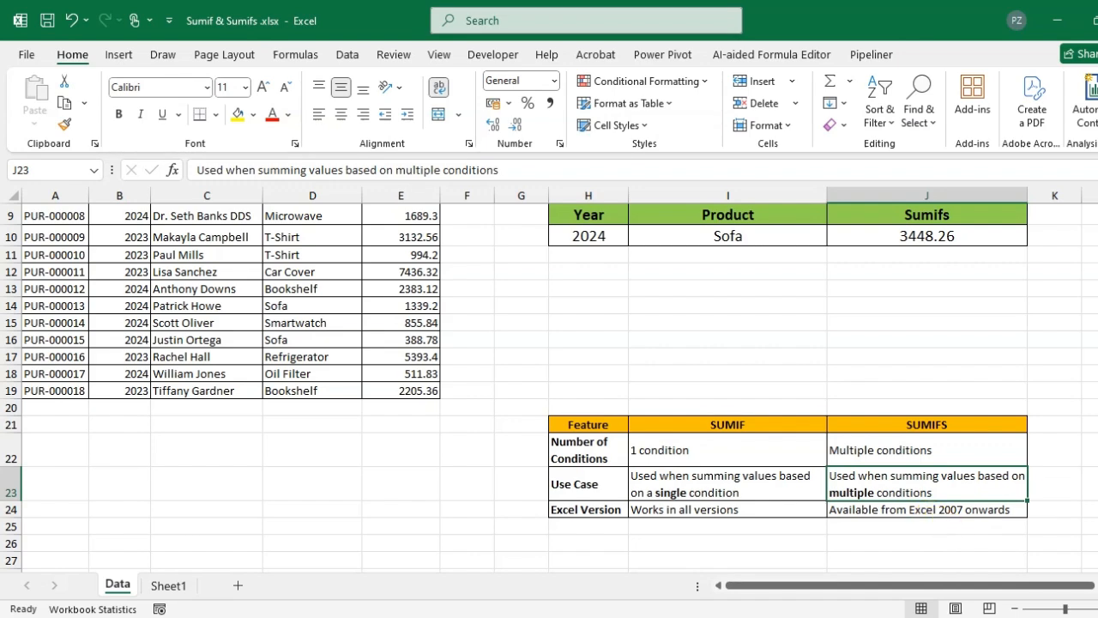
scroll(1083, 451, up, 3)
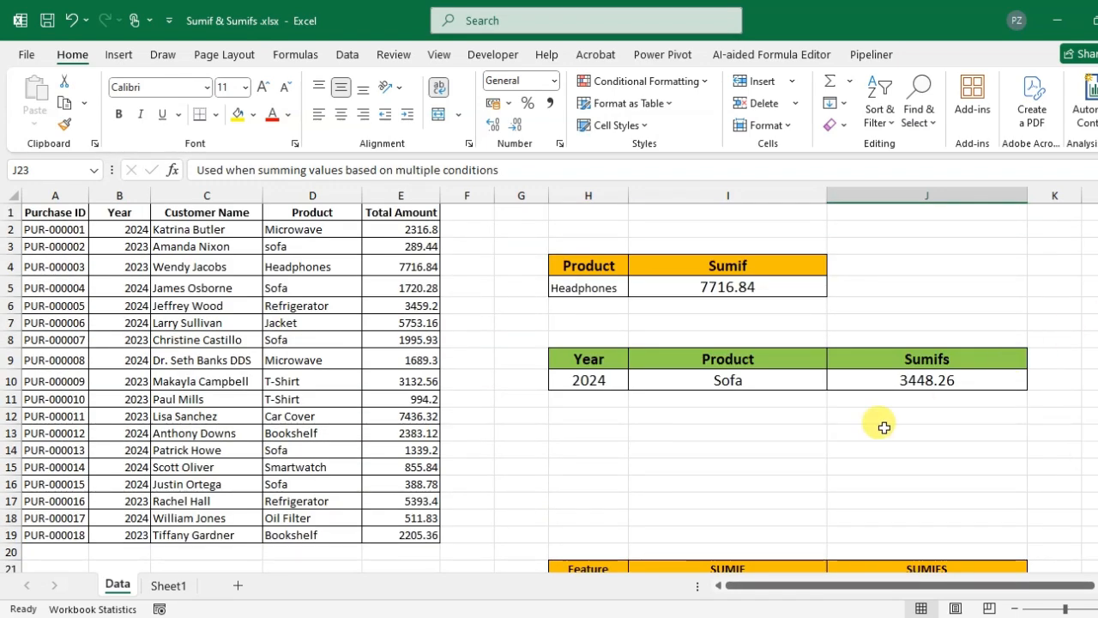